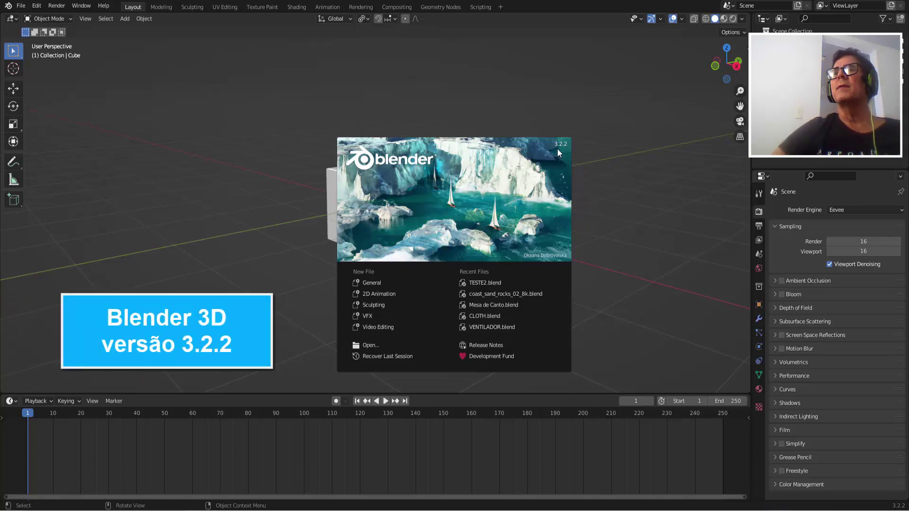
# - Close the splash screen, then orbit and zoom the view around the default cube
pyautogui.click(608, 168)
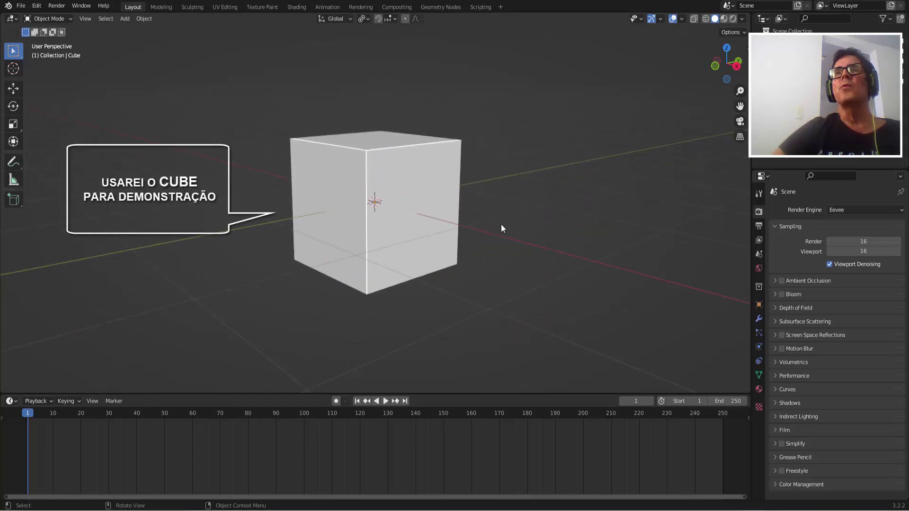
pyautogui.moveTo(508, 226); pyautogui.dragTo(506, 237, button='middle')
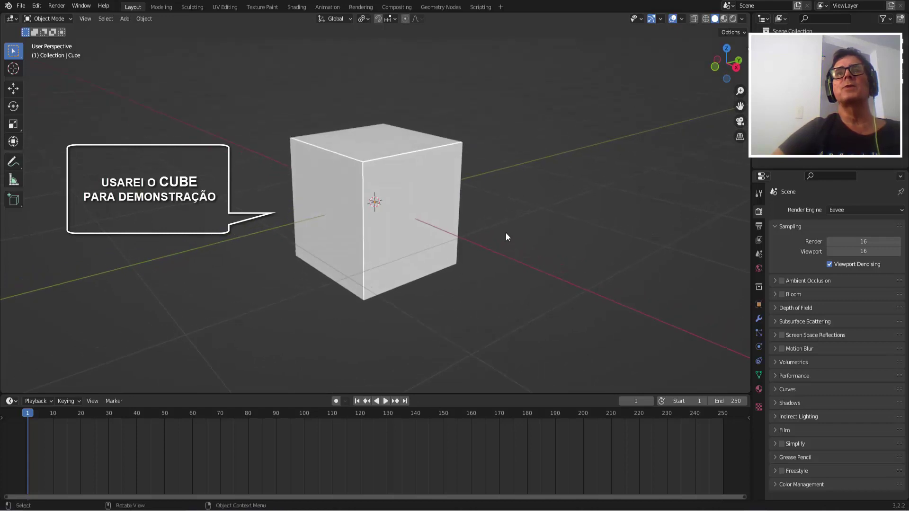
pyautogui.scroll(-2, 505, 233)
pyautogui.scroll(1, 506, 237)
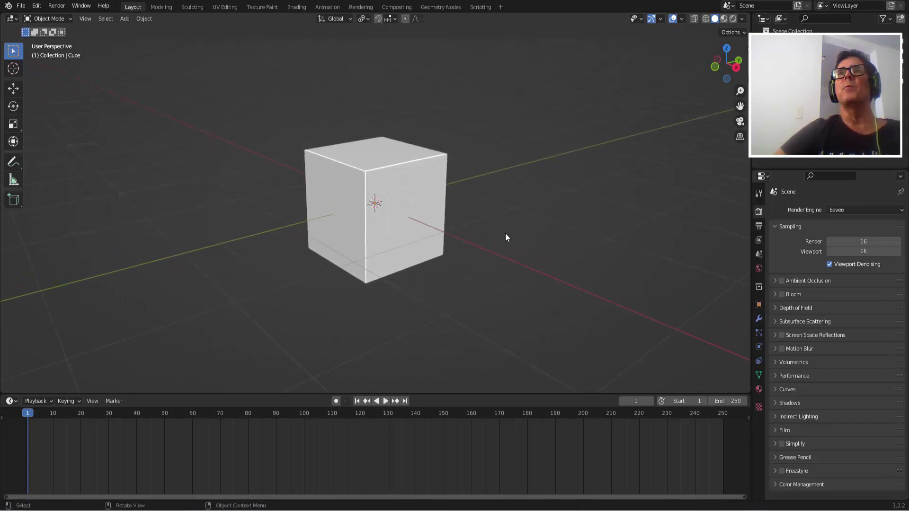
# - Select the cube and switch to the UV Editing workspace
pyautogui.click(431, 158)
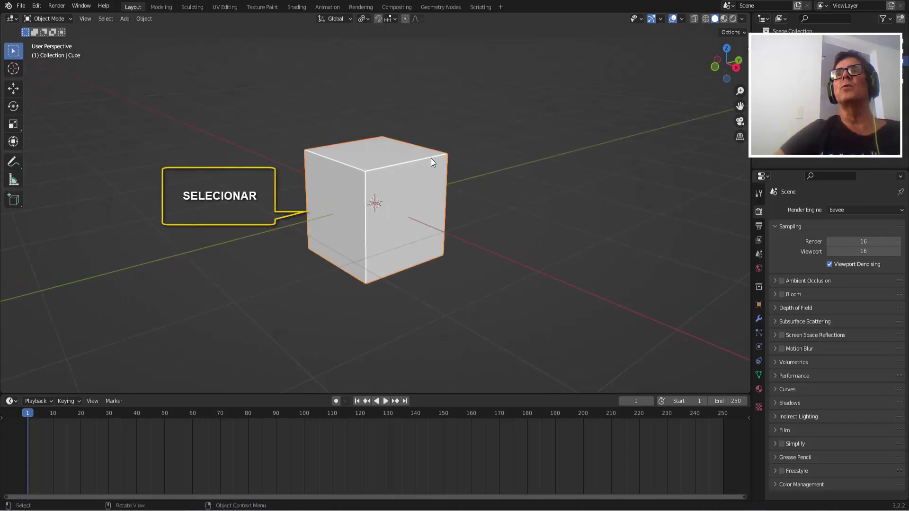
pyautogui.click(233, 8)
pyautogui.scroll(2, 227, 242)
pyautogui.scroll(1, 227, 240)
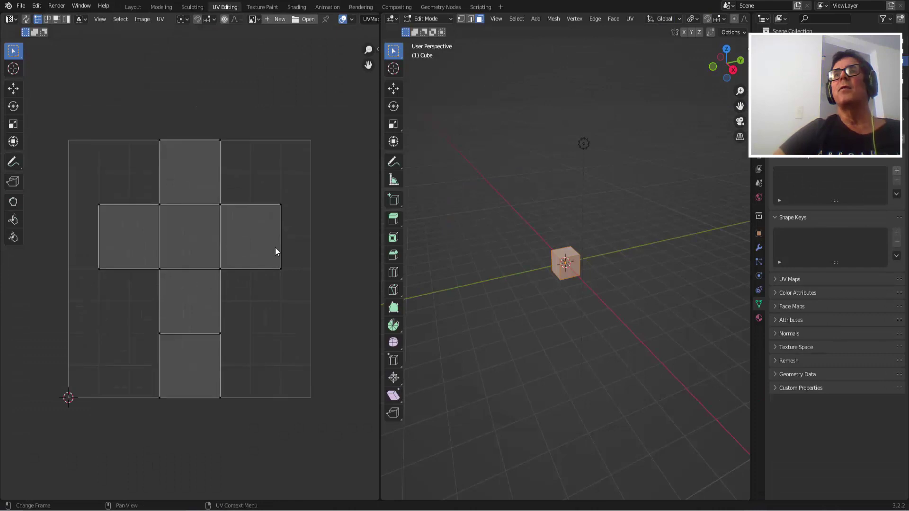
pyautogui.scroll(3, 587, 296)
pyautogui.scroll(2, 586, 297)
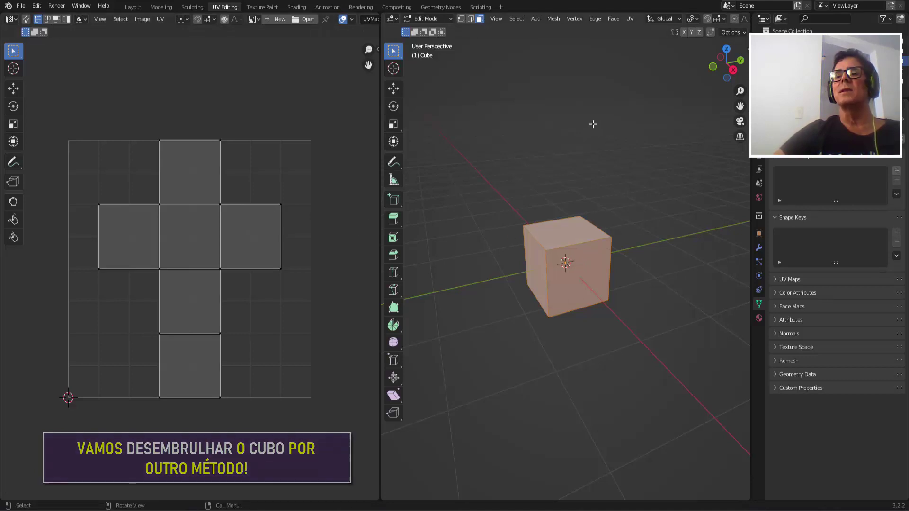
# - Unwrap the cube with Smart UV Project, accepting the default settings
pyautogui.press('u')
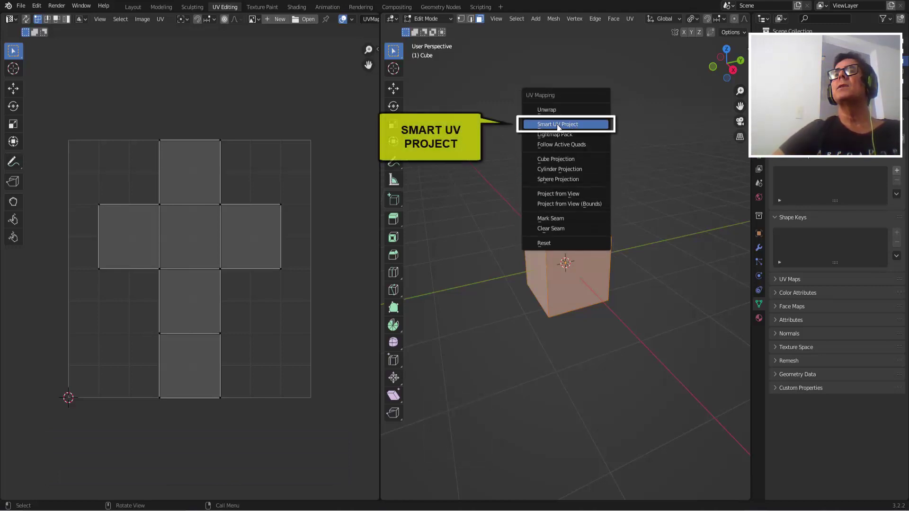
pyautogui.click(594, 125)
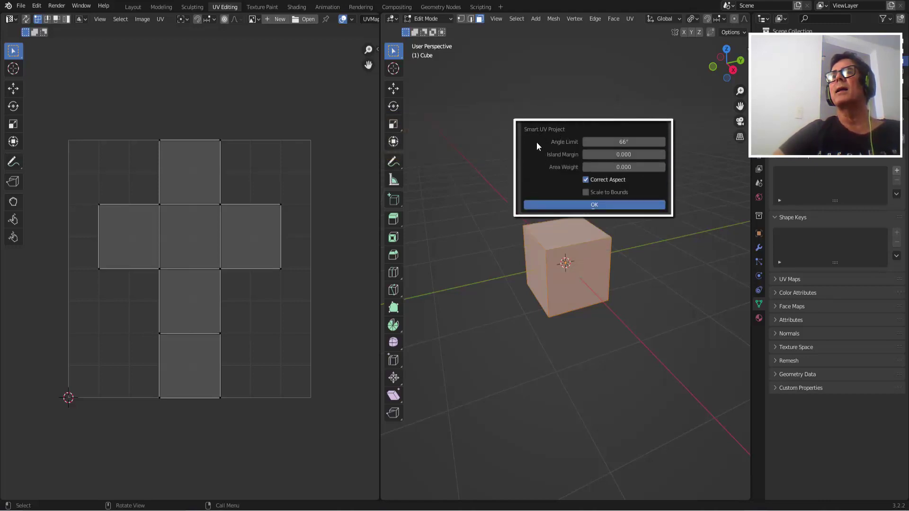
pyautogui.click(595, 205)
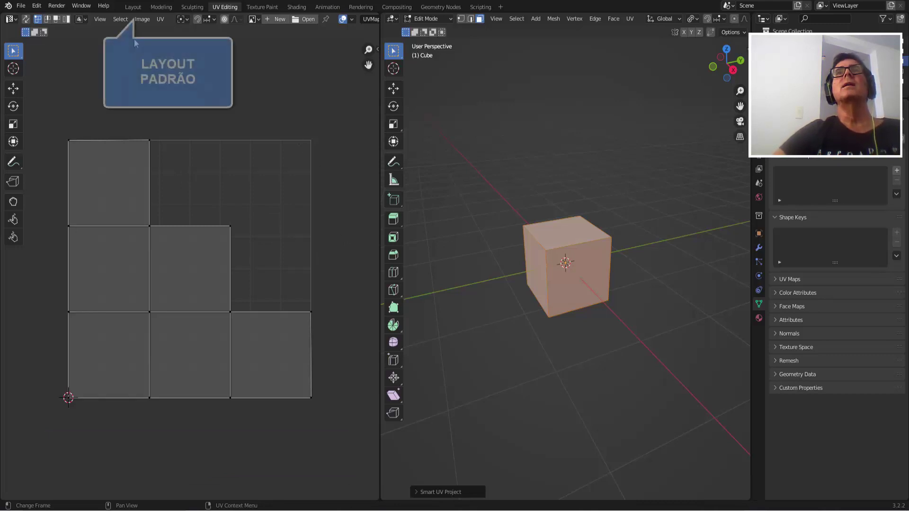
# - Back in Layout, enlarge the bottom area and make it a Shader Editor
pyautogui.click(132, 6)
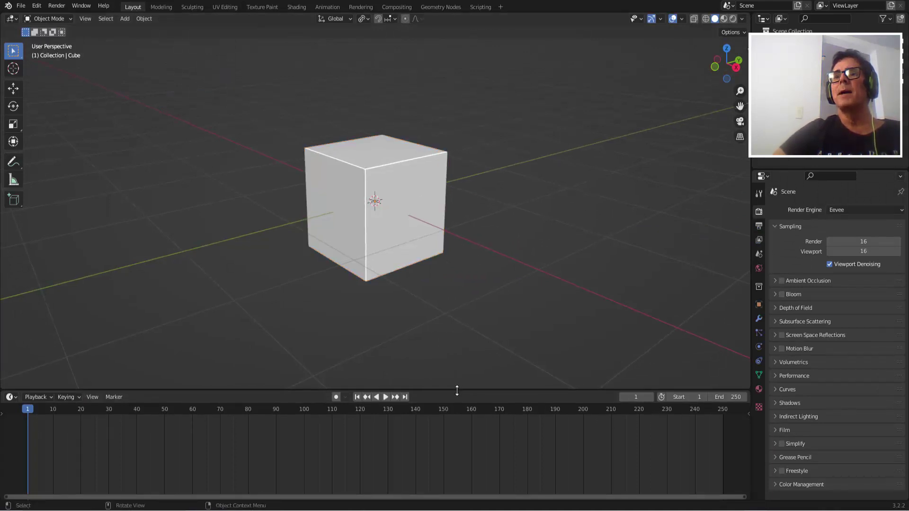
pyautogui.moveTo(459, 393); pyautogui.dragTo(476, 251)
pyautogui.click(9, 258)
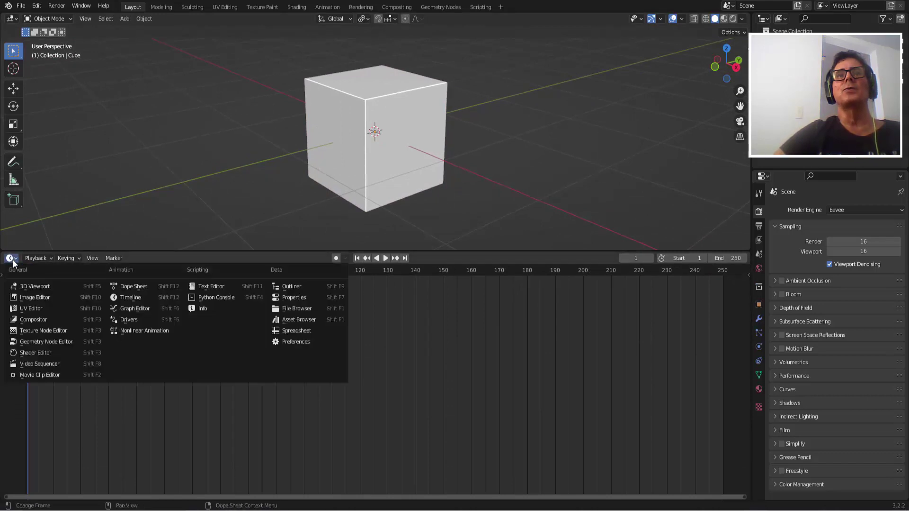
pyautogui.click(38, 341)
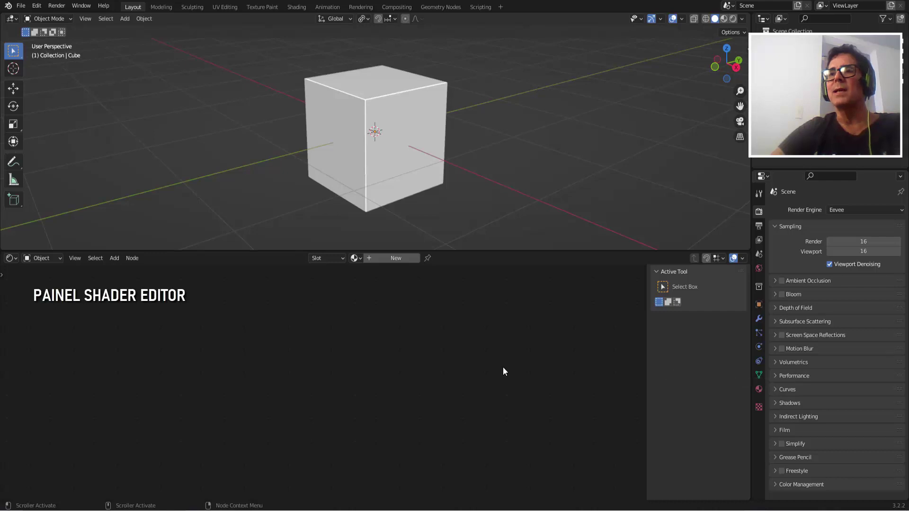
# - Hide the shader editor's side panel, select the cube and use Material Preview shading
pyautogui.press('n')
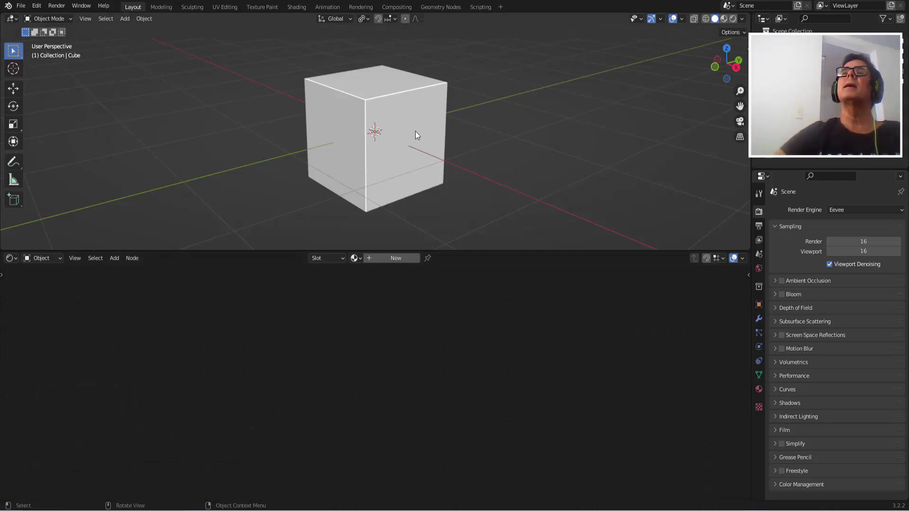
pyautogui.click(401, 121)
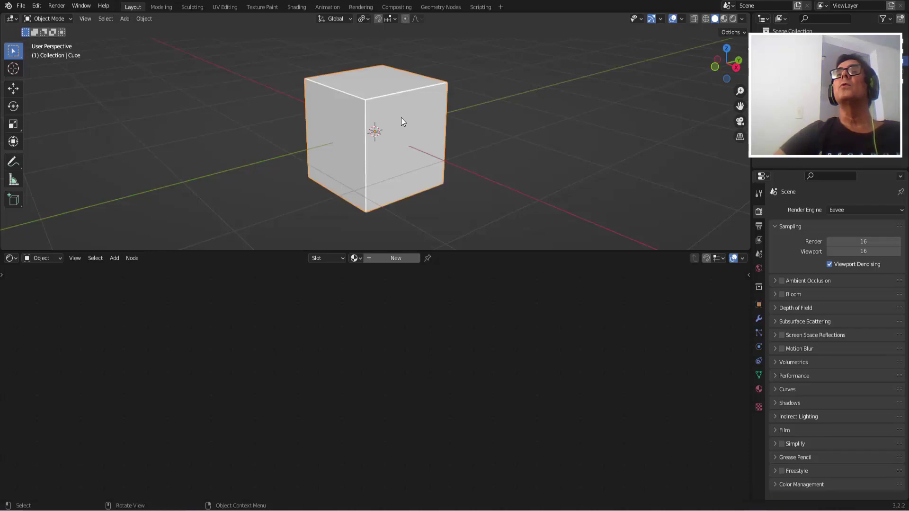
pyautogui.click(724, 19)
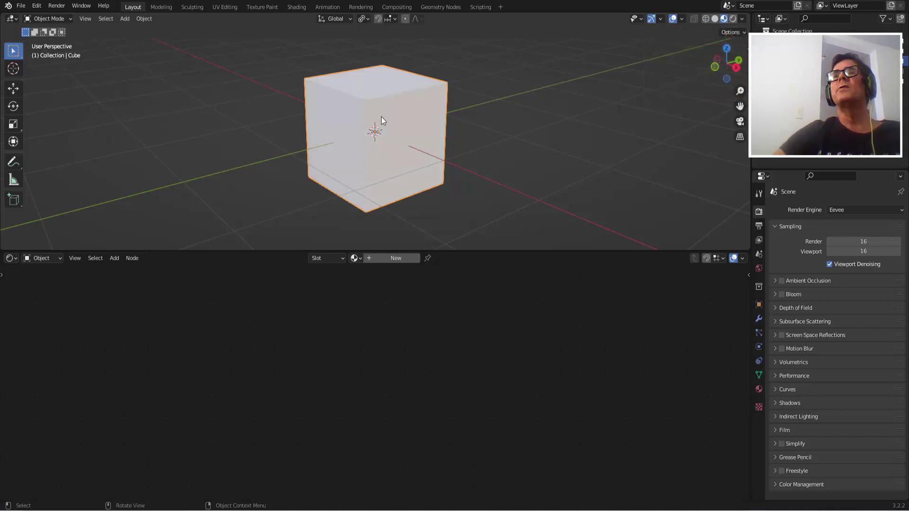
# - Create a new material, Material.001, for the cube in Material Properties
pyautogui.click(760, 389)
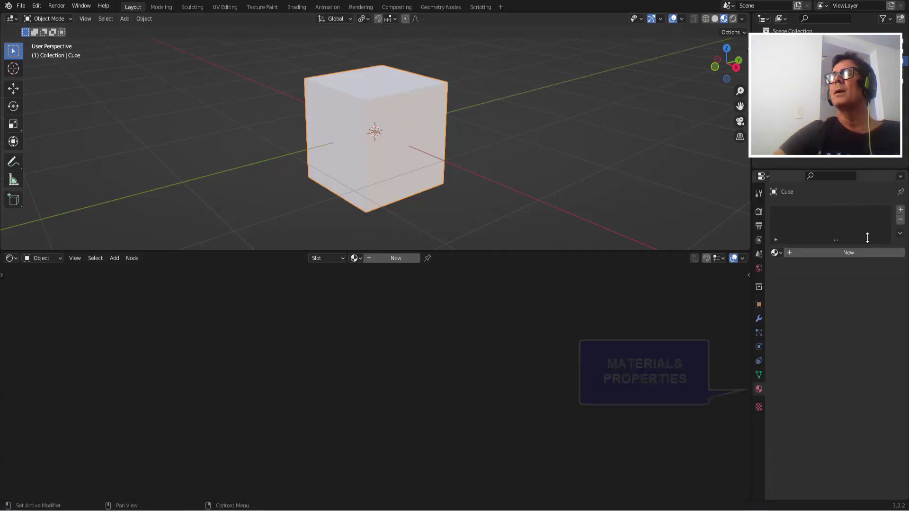
pyautogui.doubleClick(848, 252)
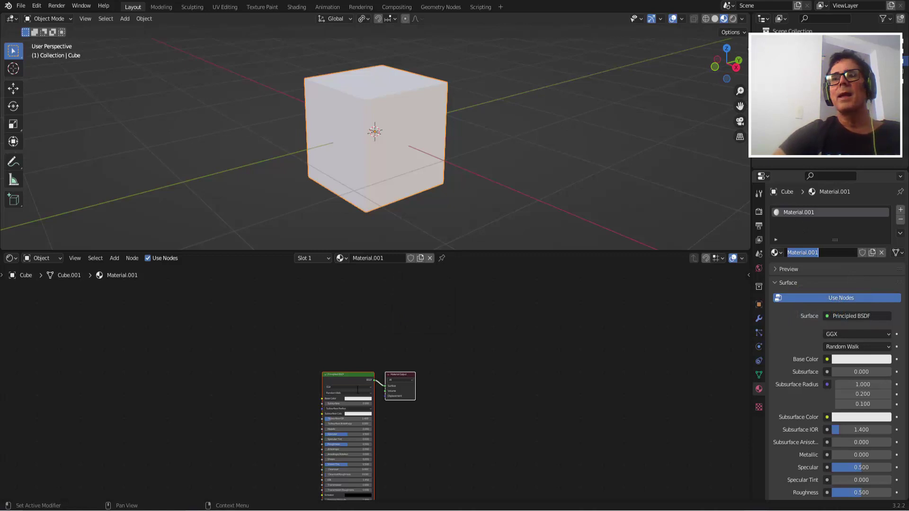
pyautogui.press('Return')
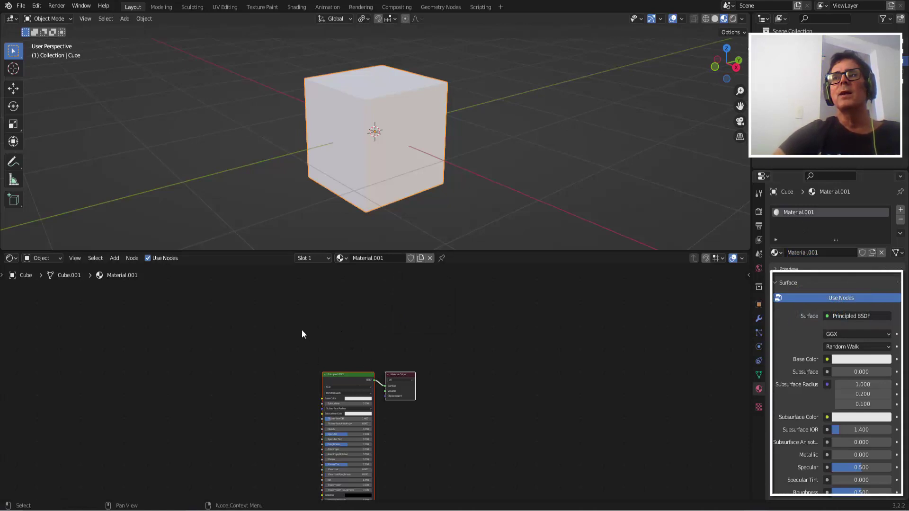
# - Box-select the Principled BSDF and Material Output nodes and move them right
pyautogui.click(302, 331)
pyautogui.moveTo(302, 331)
pyautogui.mouseDown()
pyautogui.moveTo(346, 396)
pyautogui.moveTo(441, 436)
pyautogui.mouseUp()
pyautogui.moveTo(348, 386); pyautogui.dragTo(335, 372)
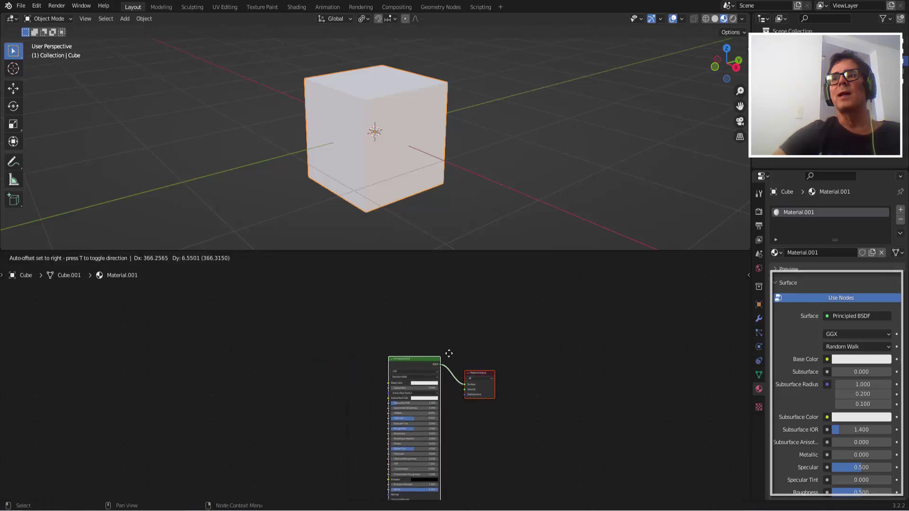
pyautogui.moveTo(343, 360); pyautogui.dragTo(625, 275)
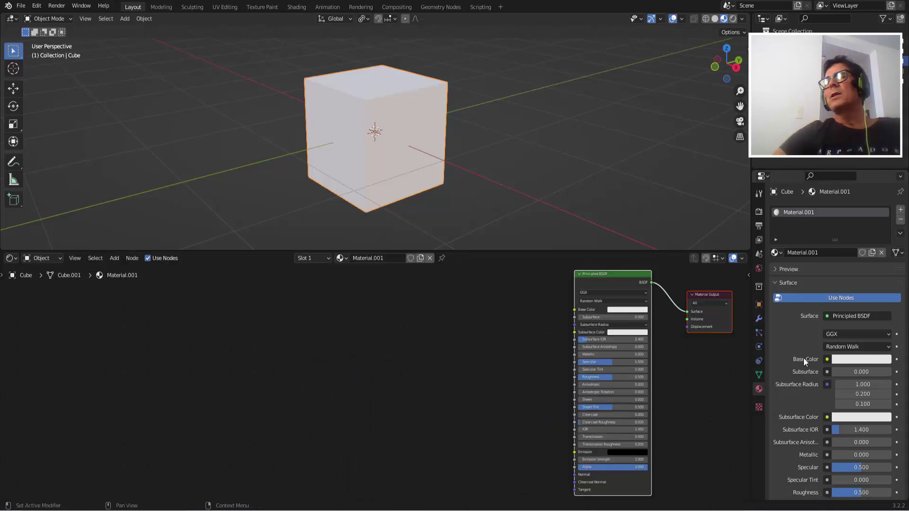
# - Try red and blue-violet as Base Color, then set it back to near white
pyautogui.click(855, 358)
pyautogui.click(842, 281)
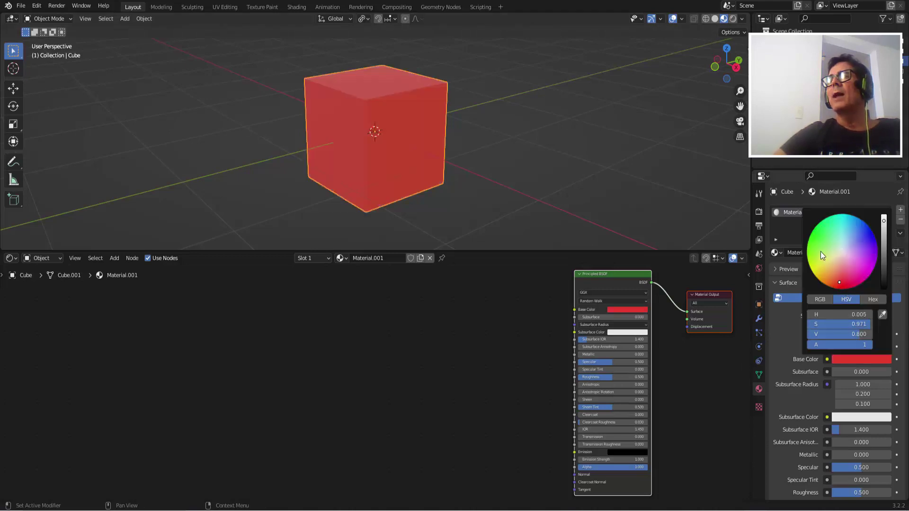
pyautogui.click(866, 240)
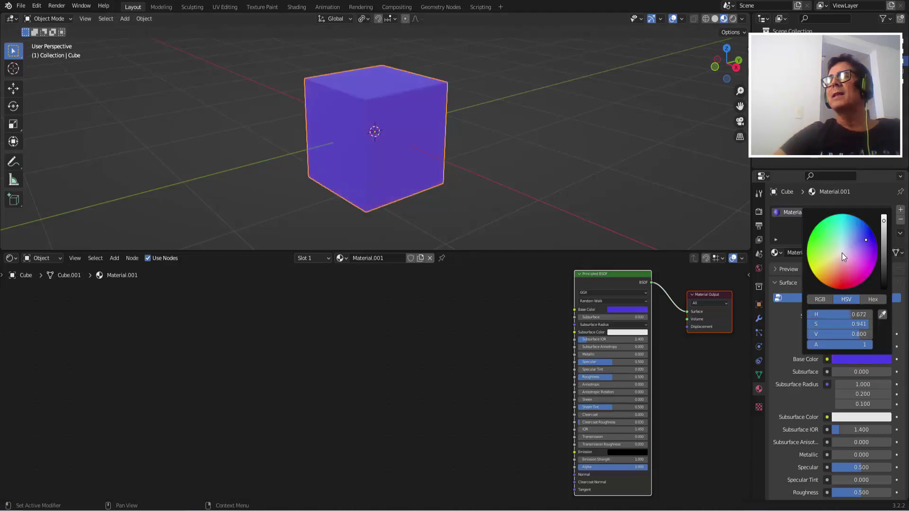
pyautogui.click(843, 252)
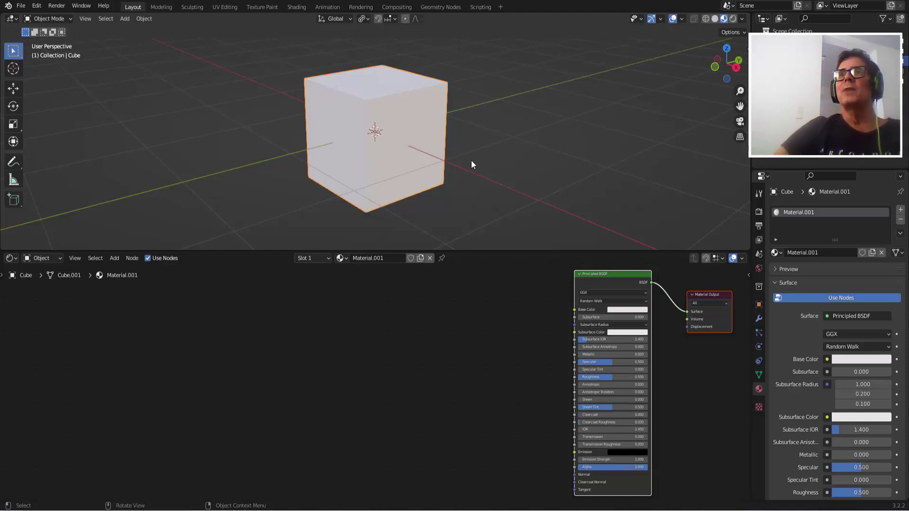
pyautogui.moveTo(731, 505)
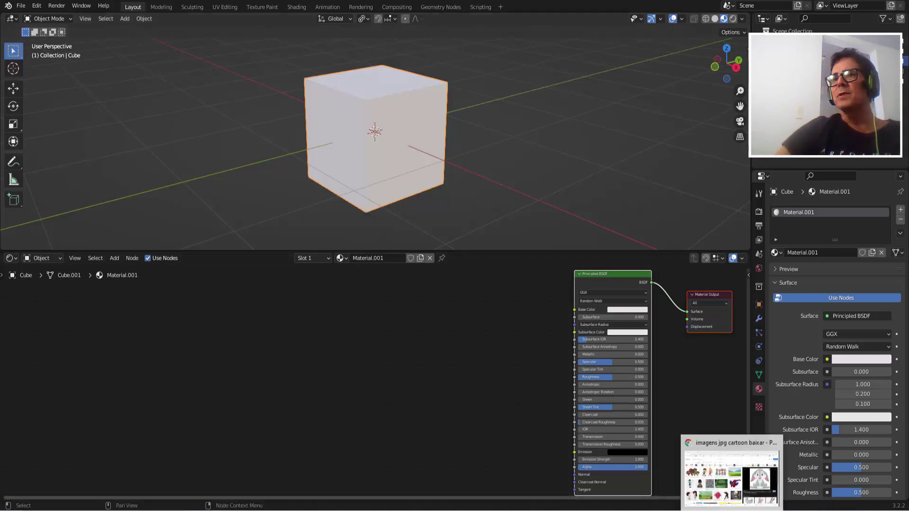
# - Show Chrome's cartoon image results and open a File Explorer window
pyautogui.click(693, 469)
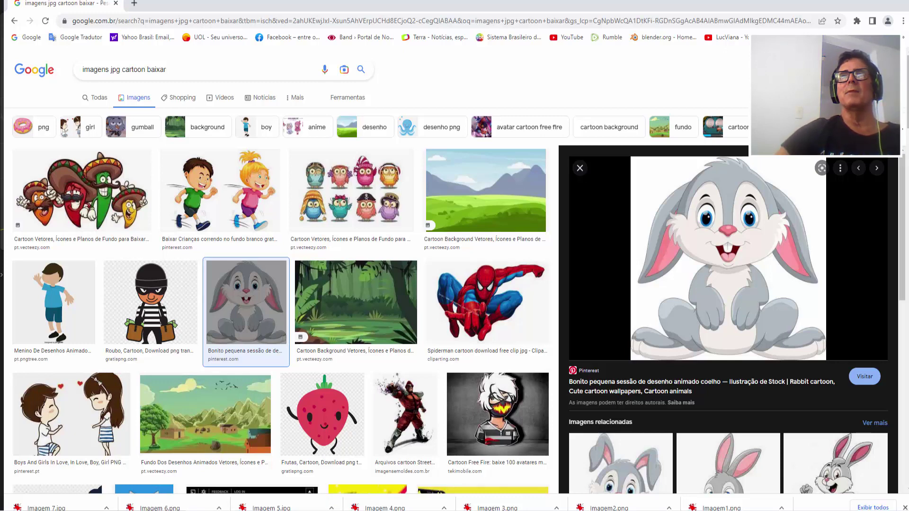
pyautogui.press('super+e')
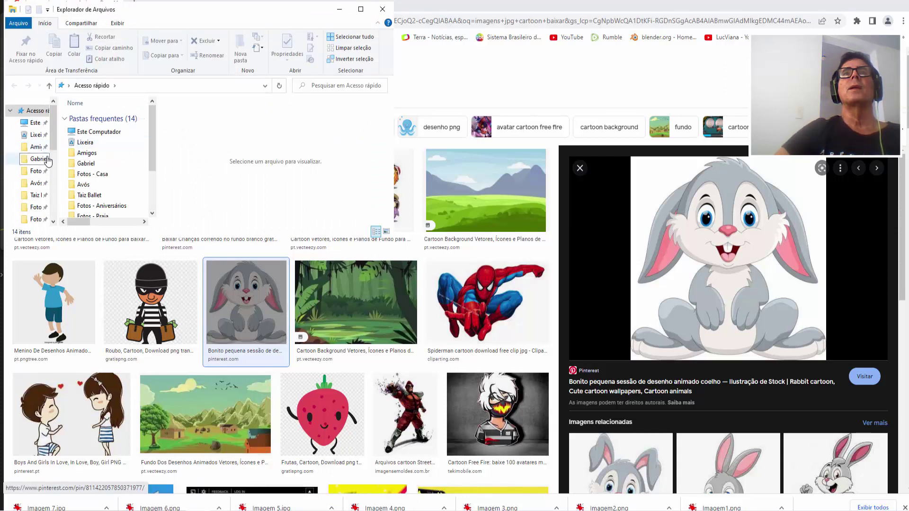
# - In Downloads, preview the owl Imagem 4.png and bunny Imagem 7.jpg pictures
pyautogui.scroll(-3, 46, 178)
pyautogui.click(38, 215)
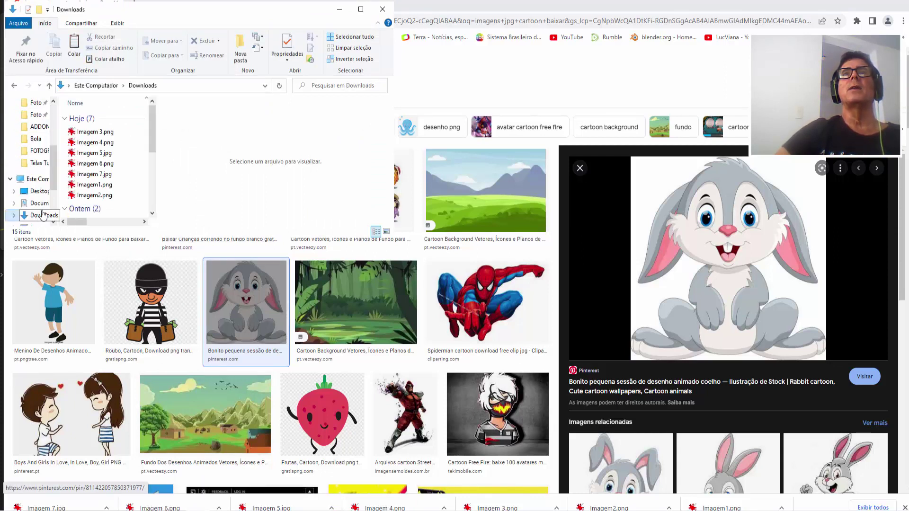
pyautogui.click(100, 143)
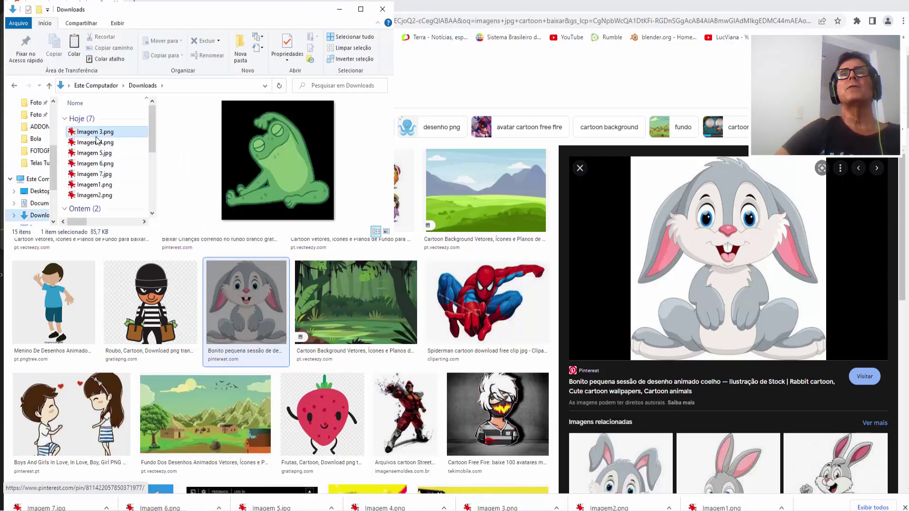
pyautogui.click(94, 163)
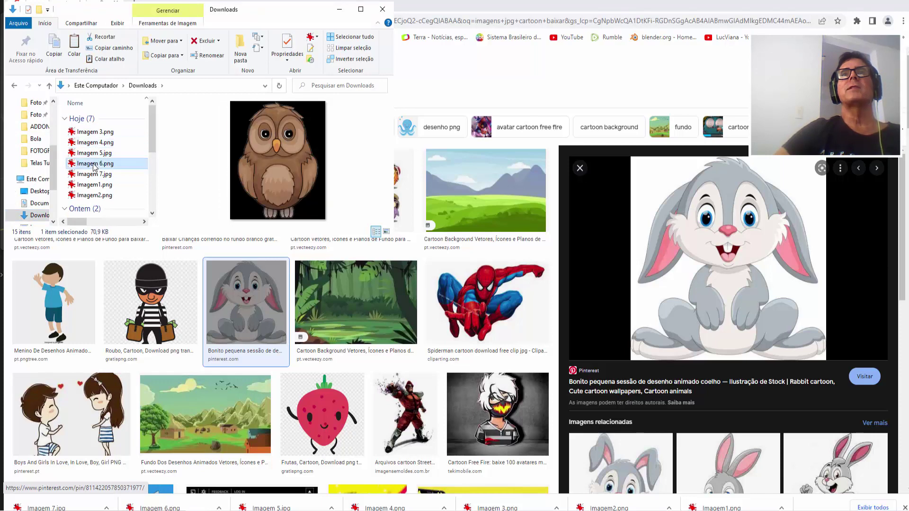
pyautogui.scroll(-1, 95, 179)
pyautogui.scroll(-2, 95, 178)
# - Preview the Corrosão Procedural.avi and Explode 2.avi videos and the owl again, then minimize Explorer
pyautogui.click(93, 189)
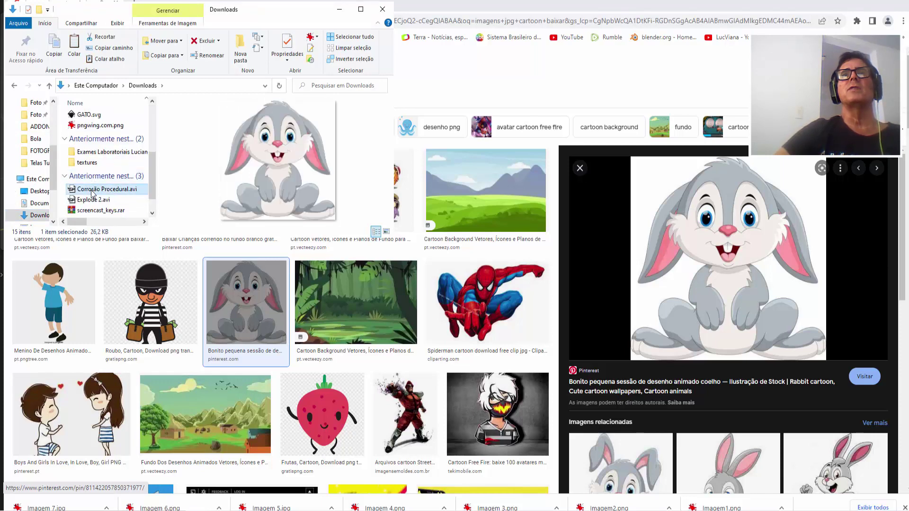
pyautogui.click(94, 199)
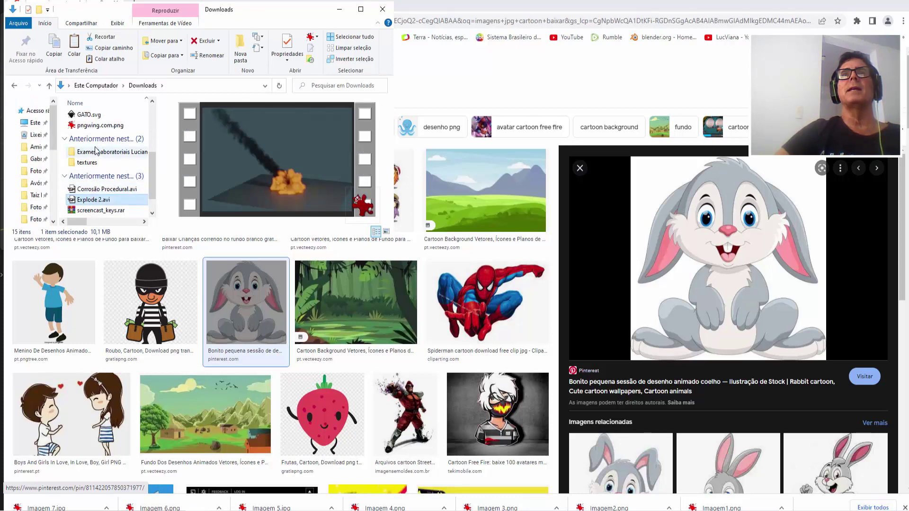
pyautogui.scroll(5, 93, 137)
pyautogui.click(95, 142)
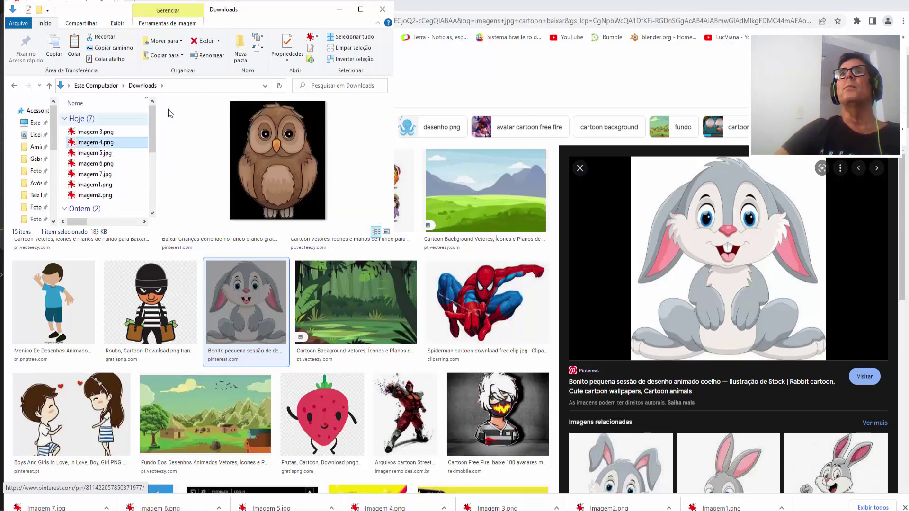
pyautogui.click(340, 9)
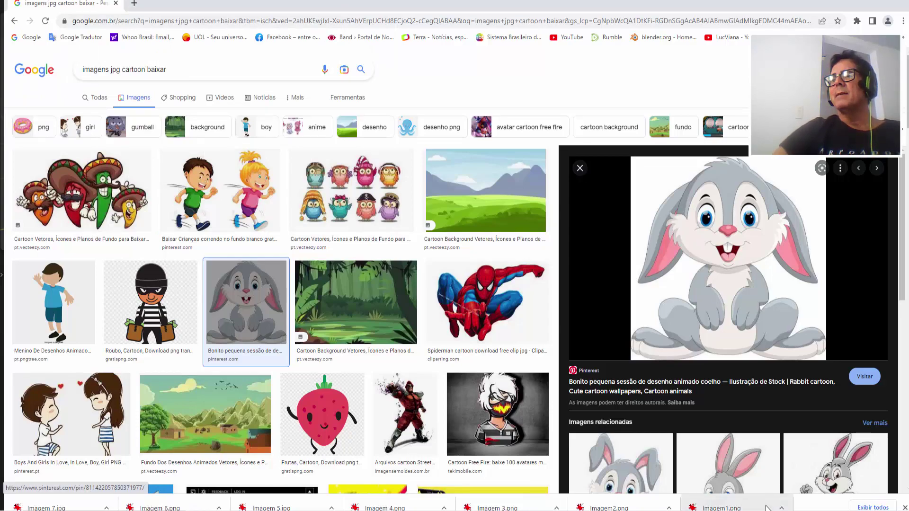
# - Put the cube in Edit Mode with Wireframe shading and select only its front face
pyautogui.click(755, 479)
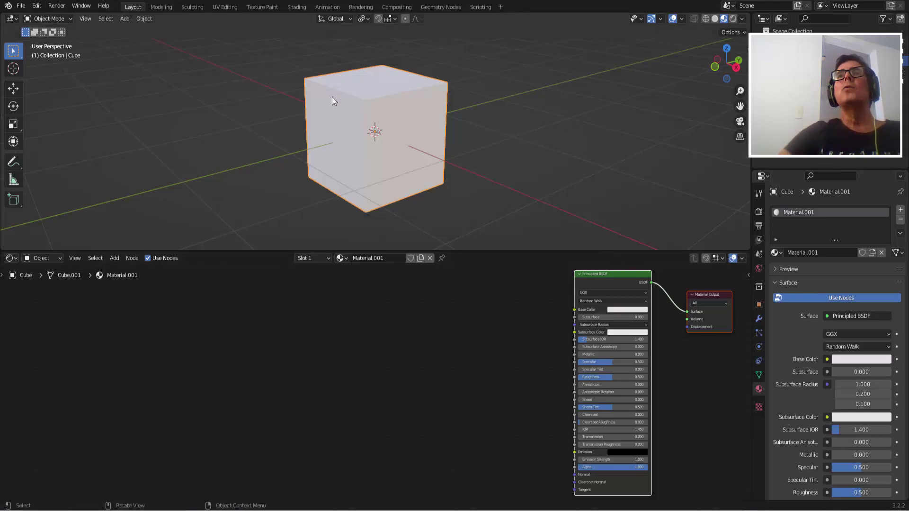
pyautogui.click(49, 18)
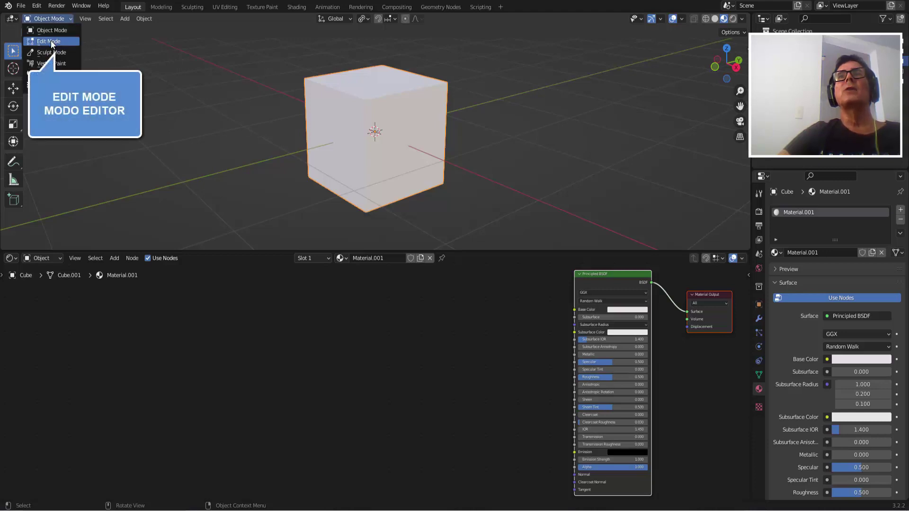
pyautogui.click(51, 42)
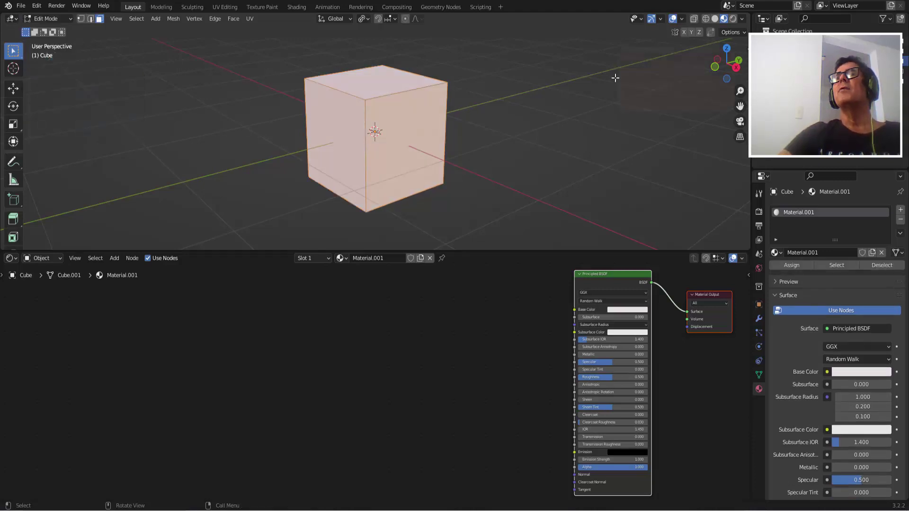
pyautogui.click(705, 19)
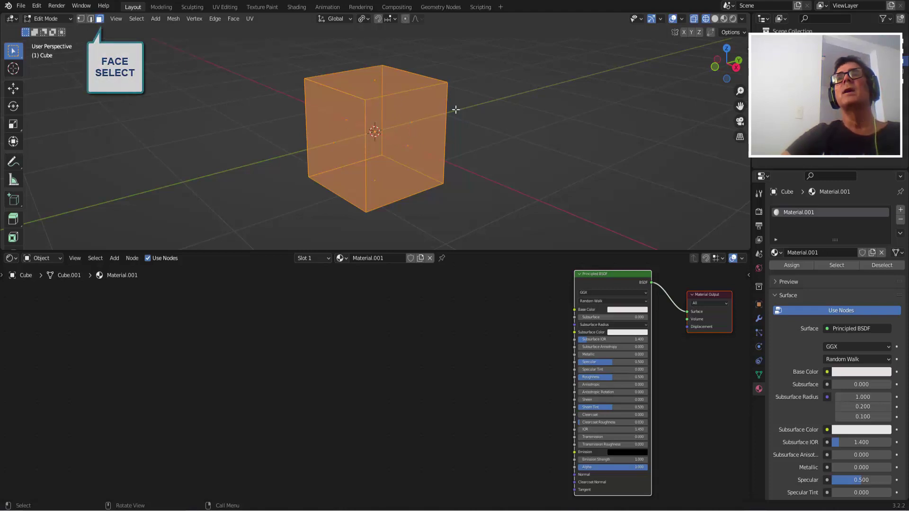
pyautogui.click(417, 128)
pyautogui.click(397, 143)
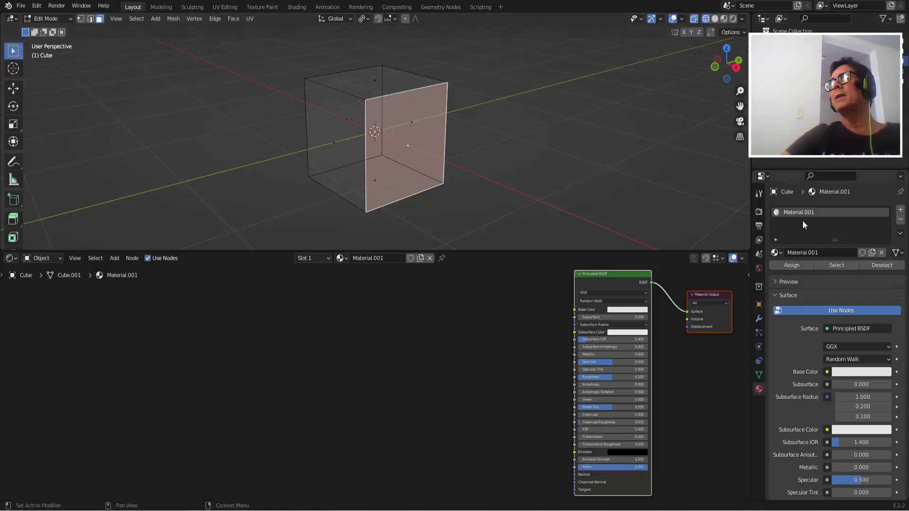
# - Add a second material slot and create Material.002 in it
pyautogui.click(900, 210)
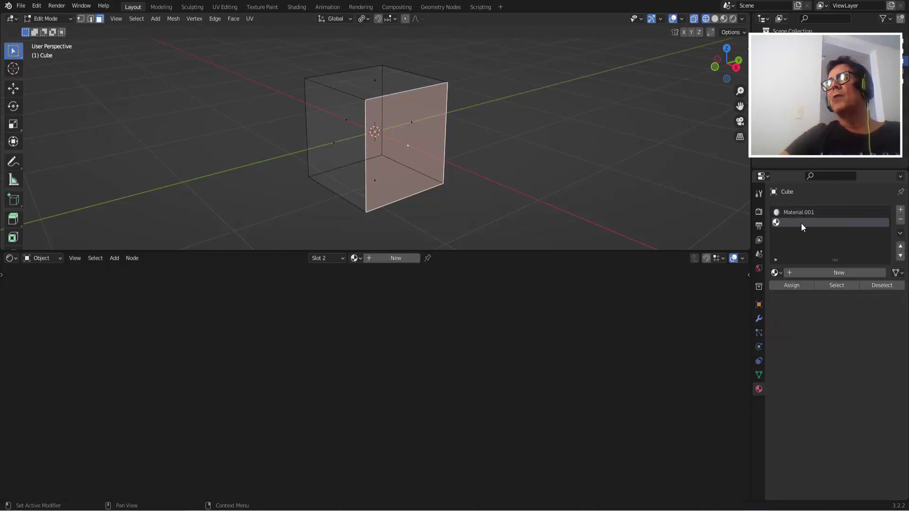
pyautogui.click(842, 273)
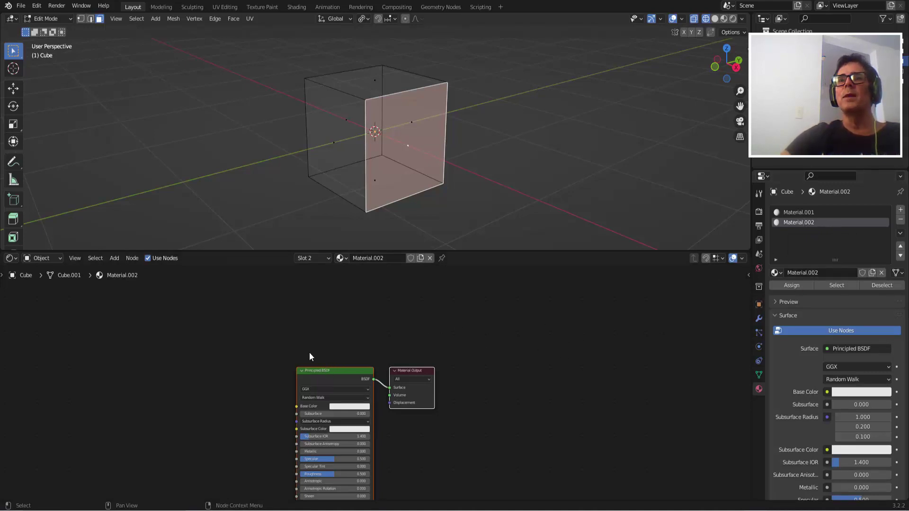
# - Move Material.002's nodes into view, make its base colour bright green, and return to Solid shading
pyautogui.moveTo(271, 337); pyautogui.dragTo(480, 411)
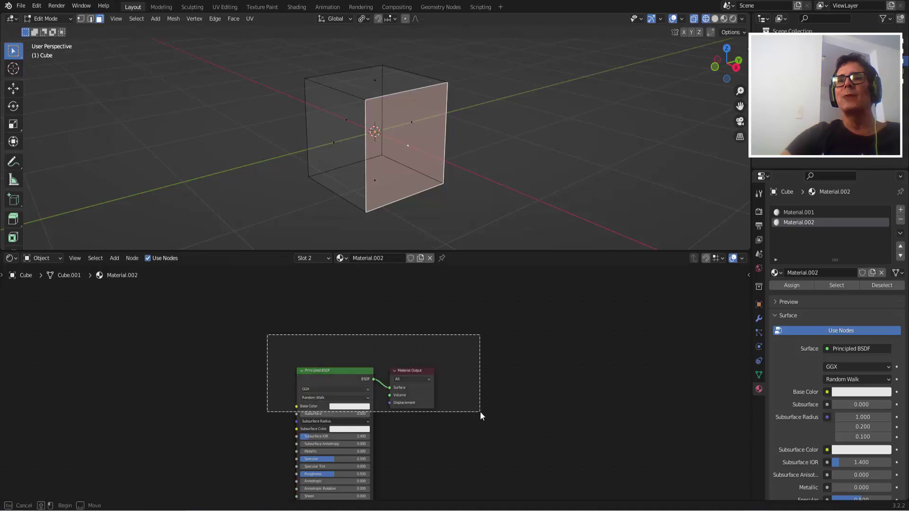
pyautogui.moveTo(320, 372)
pyautogui.mouseDown()
pyautogui.moveTo(587, 288)
pyautogui.moveTo(566, 271)
pyautogui.mouseUp()
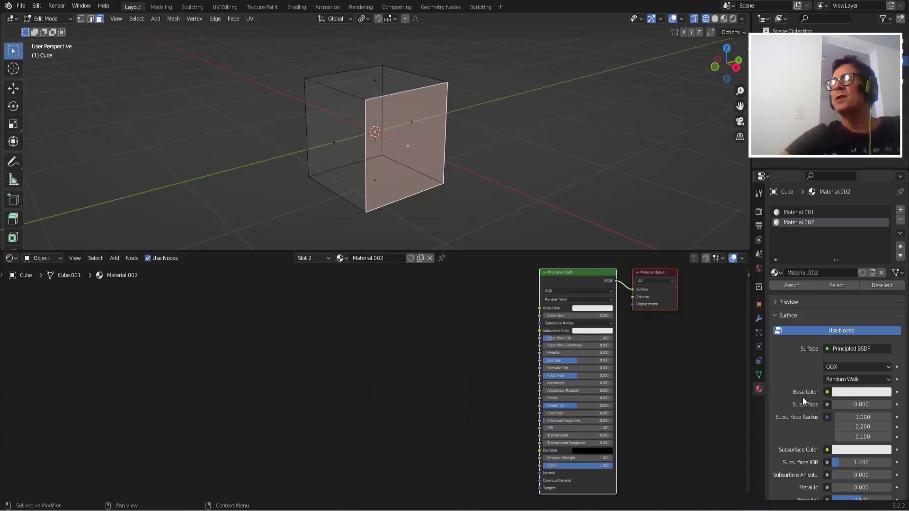
pyautogui.click(852, 394)
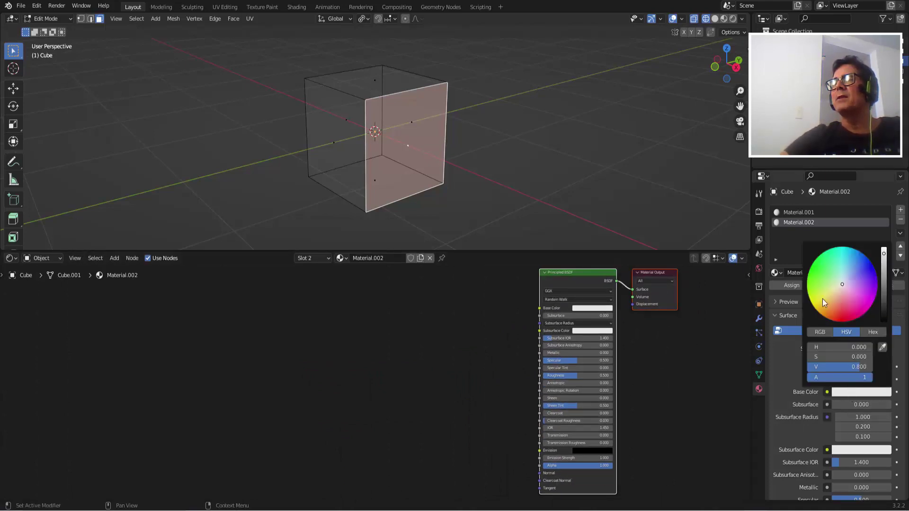
pyautogui.click(813, 270)
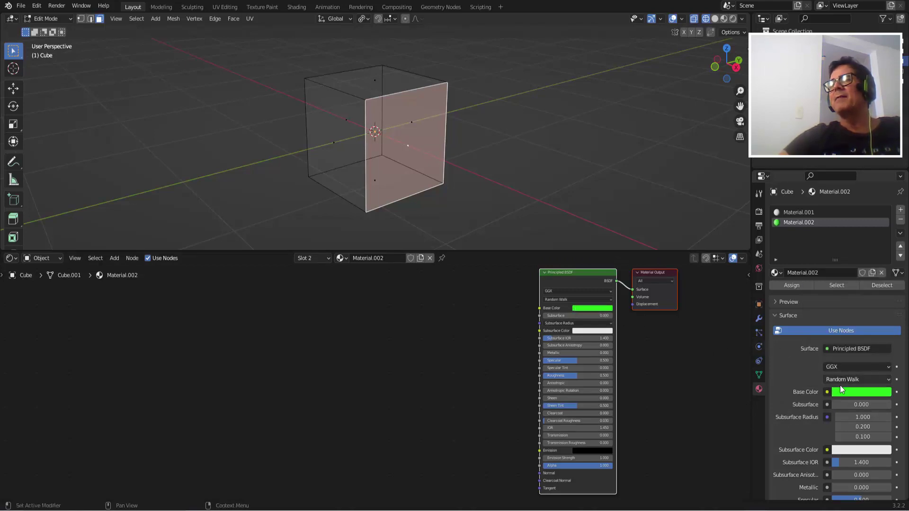
pyautogui.click(714, 20)
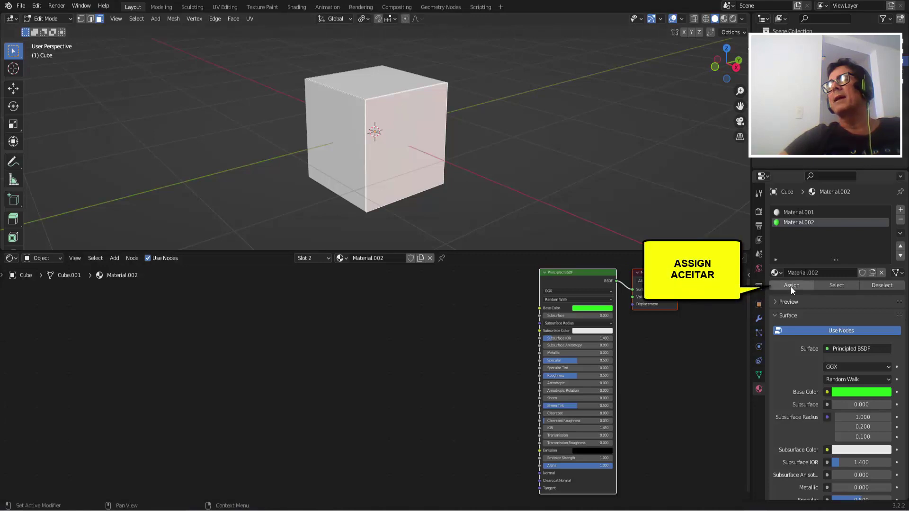
# - In Material Preview, try green and blue on the front face, then settle on orange-red
pyautogui.click(726, 21)
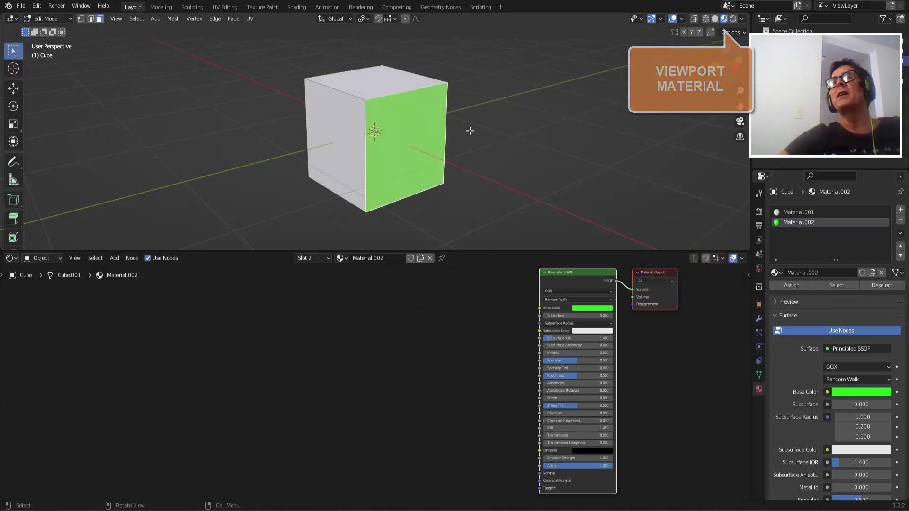
pyautogui.click(872, 393)
pyautogui.moveTo(846, 308); pyautogui.dragTo(847, 315)
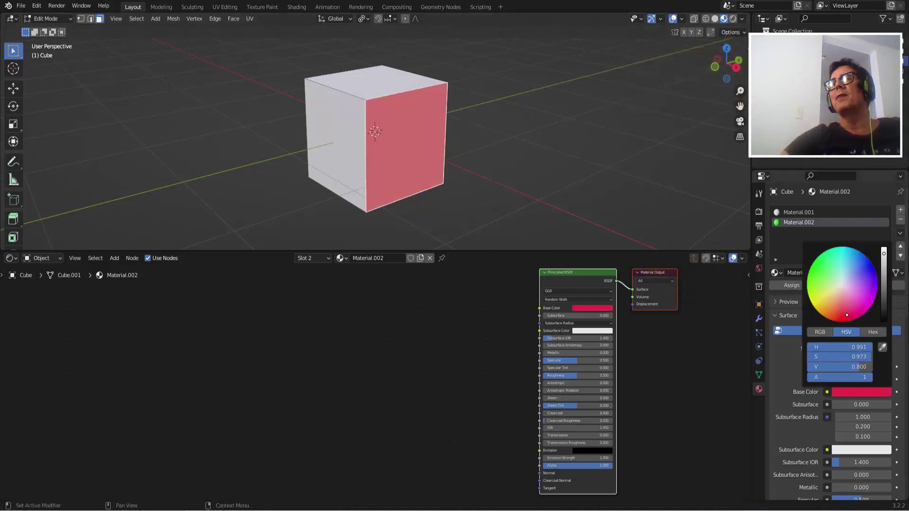
pyautogui.click(819, 261)
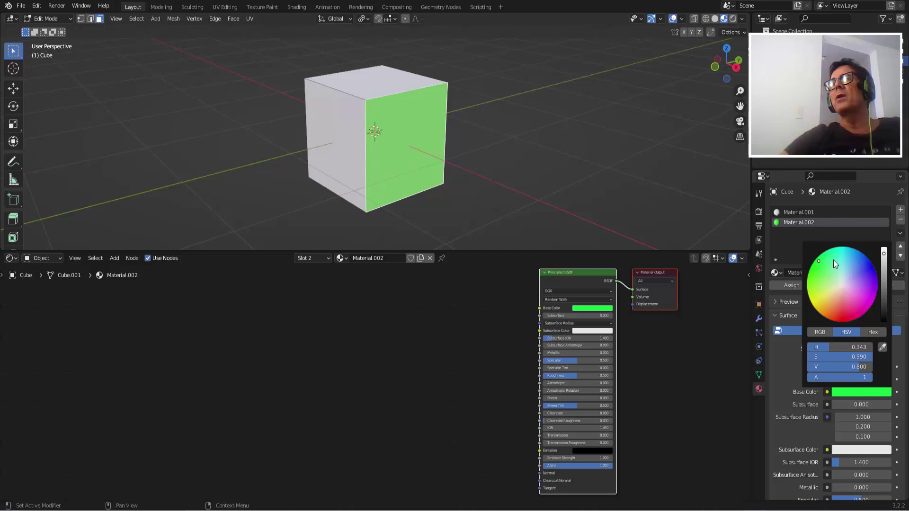
pyautogui.click(863, 266)
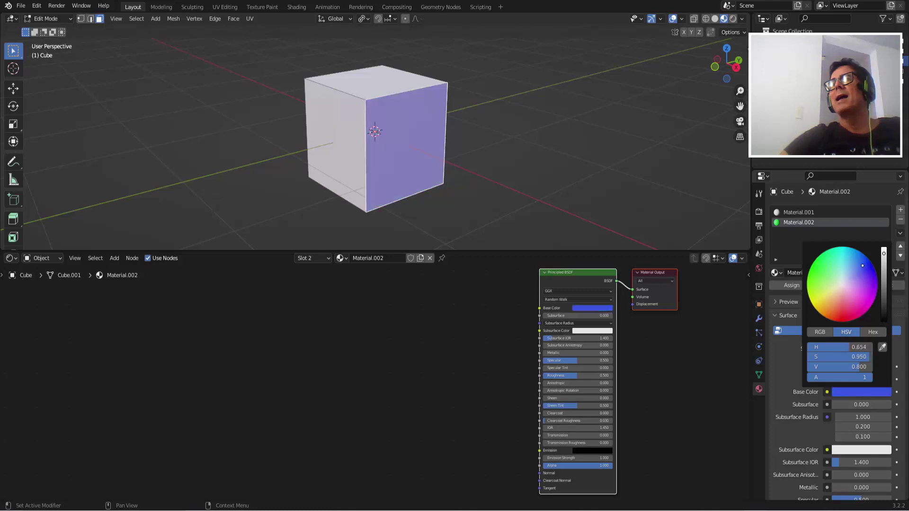
pyautogui.click(837, 311)
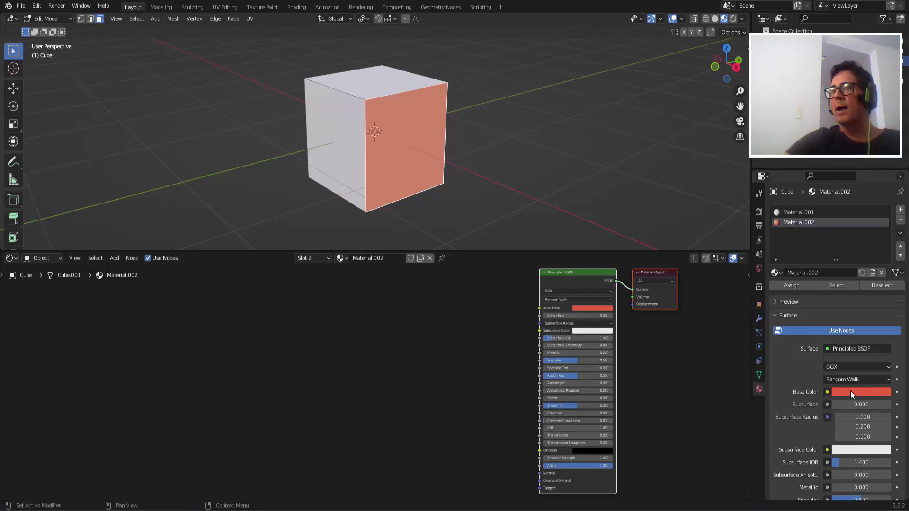
pyautogui.click(828, 392)
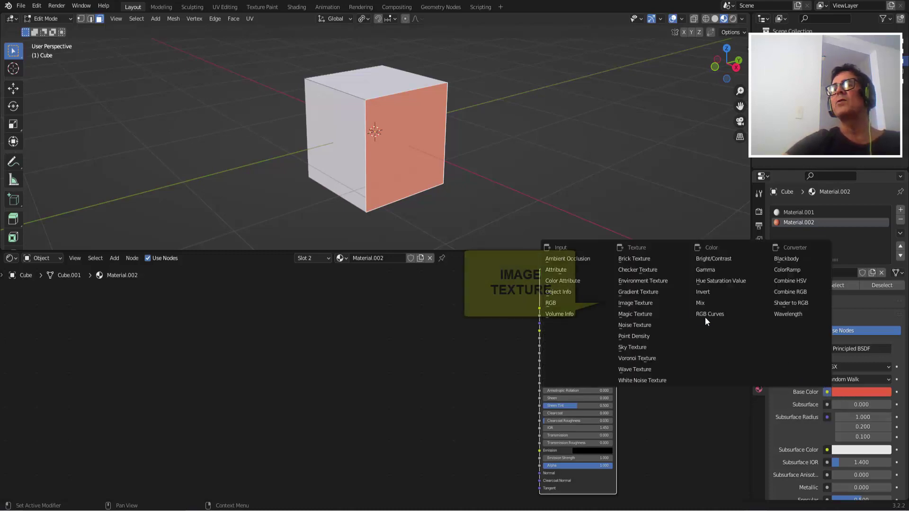
pyautogui.click(640, 302)
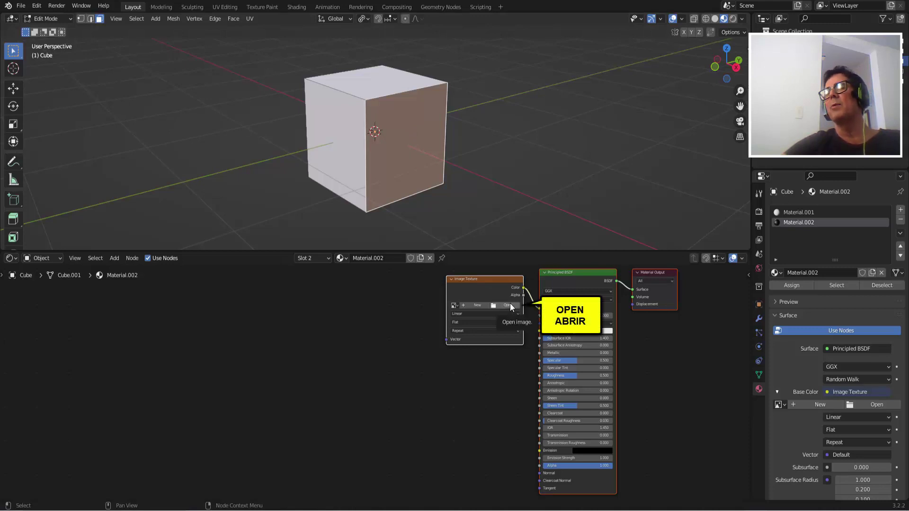
pyautogui.click(874, 406)
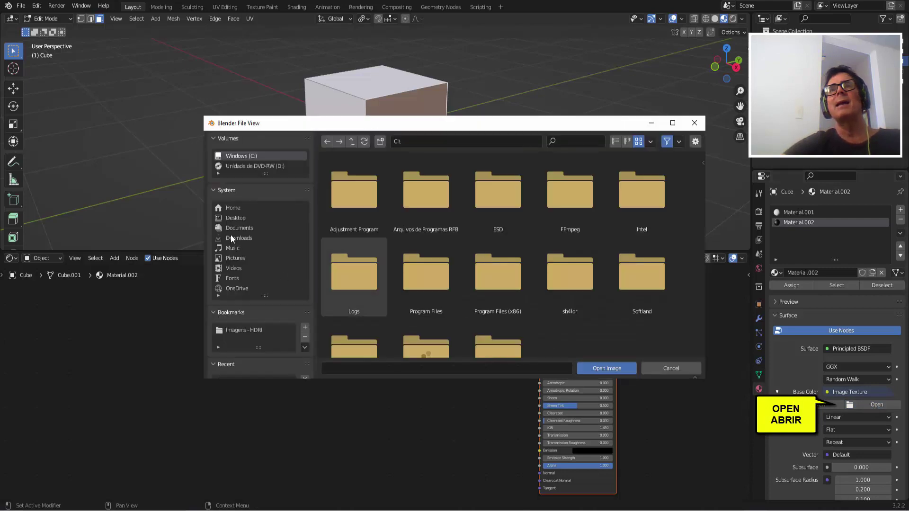
pyautogui.click(232, 238)
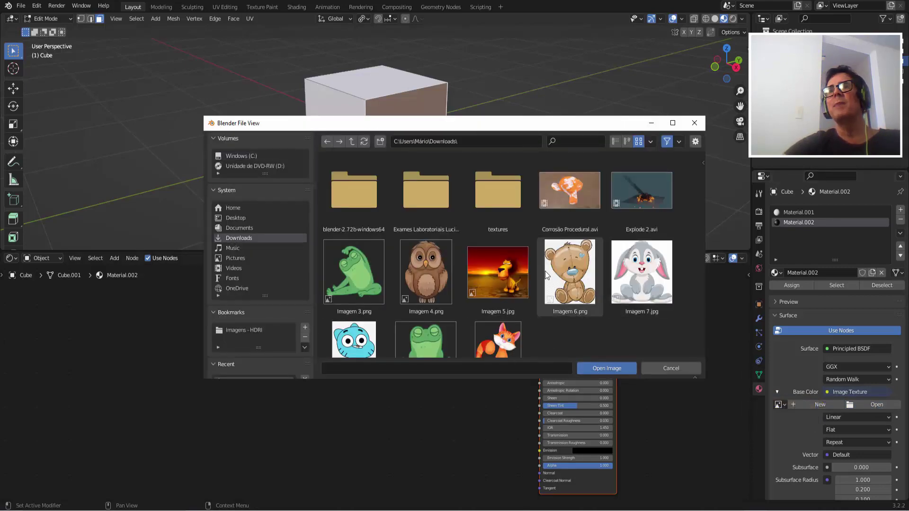
pyautogui.click(681, 369)
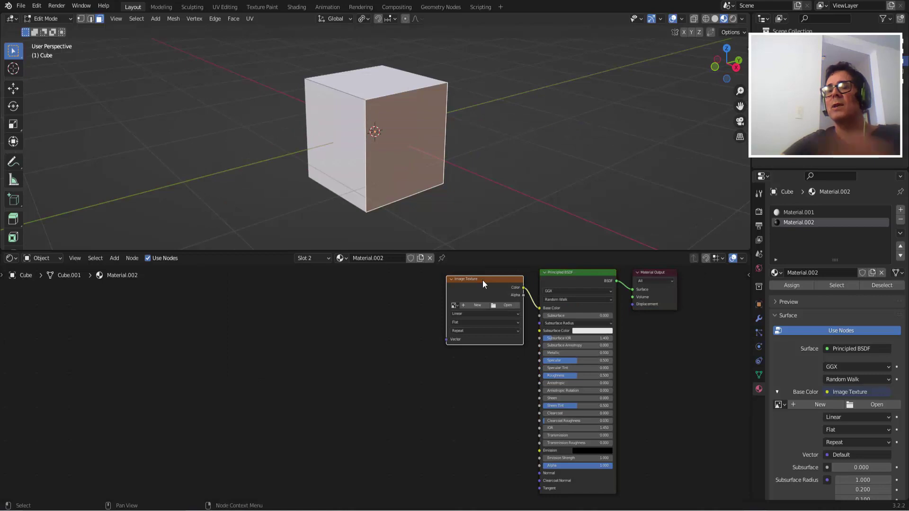
pyautogui.press('x')
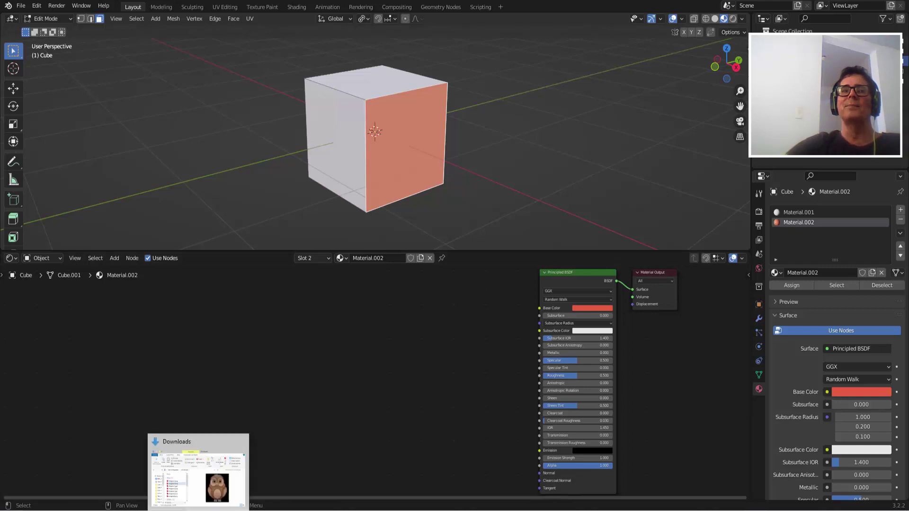
# - Drag Imagem 5.jpg from the Downloads folder into the Shader Editor as an Image Texture node
pyautogui.click(199, 468)
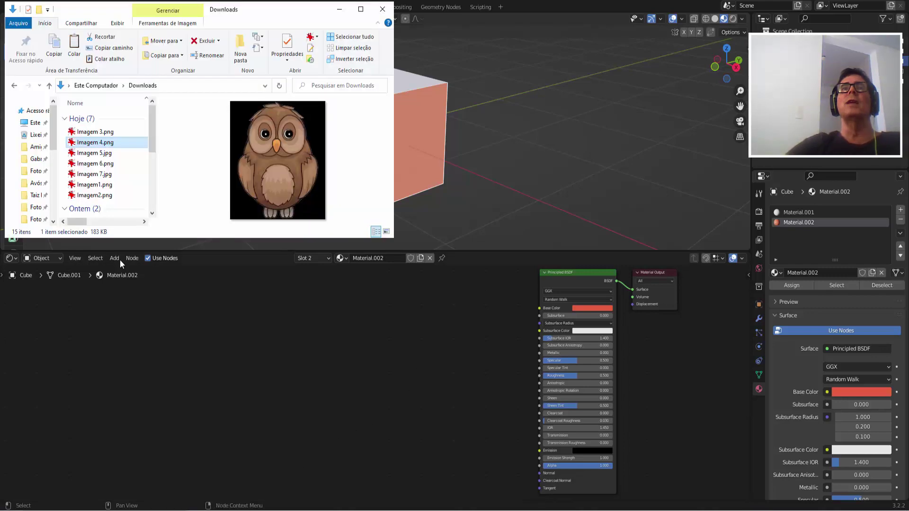
pyautogui.click(101, 153)
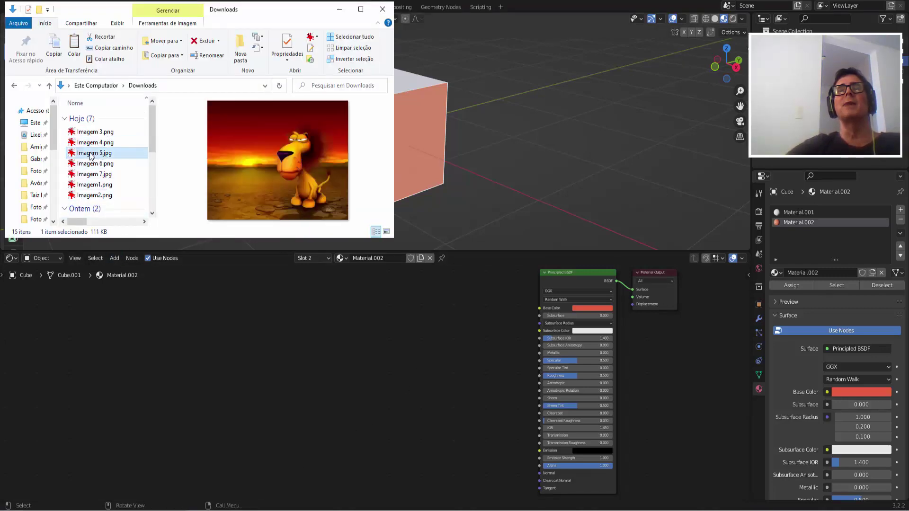
pyautogui.moveTo(91, 156); pyautogui.dragTo(372, 334)
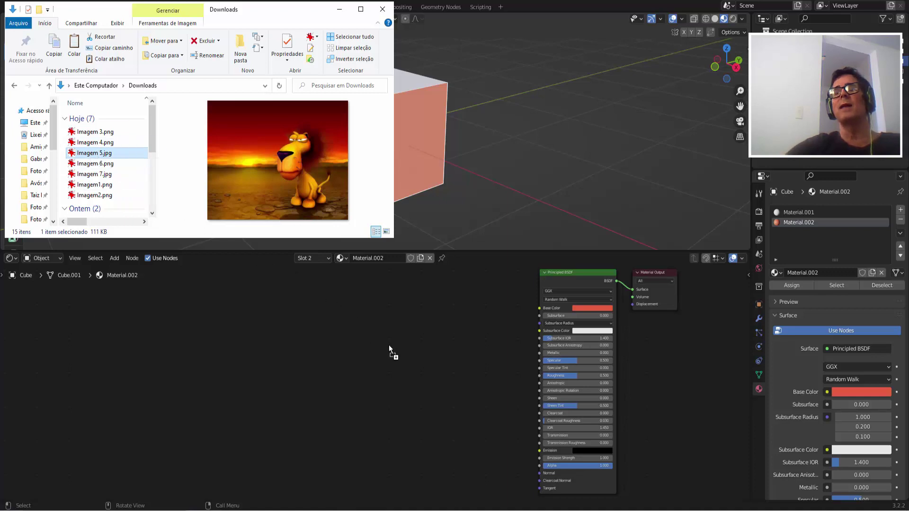
pyautogui.moveTo(398, 327); pyautogui.dragTo(397, 327)
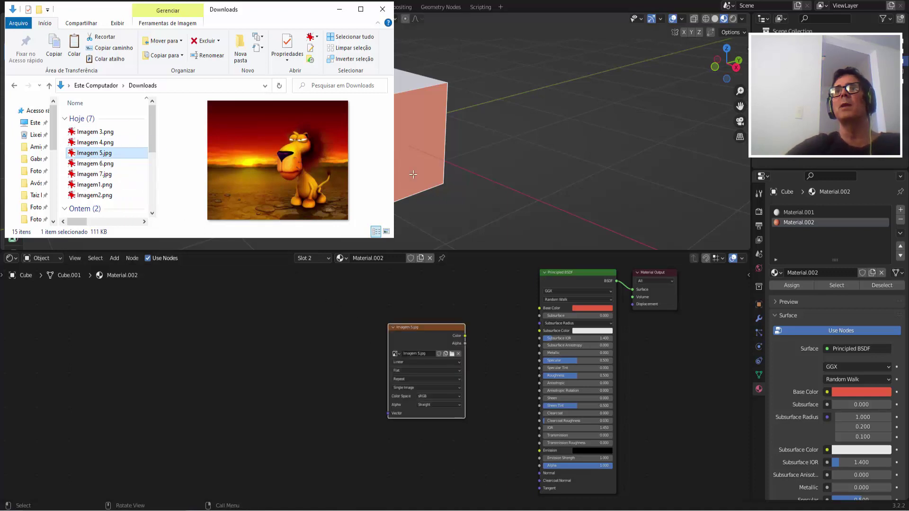
pyautogui.click(383, 9)
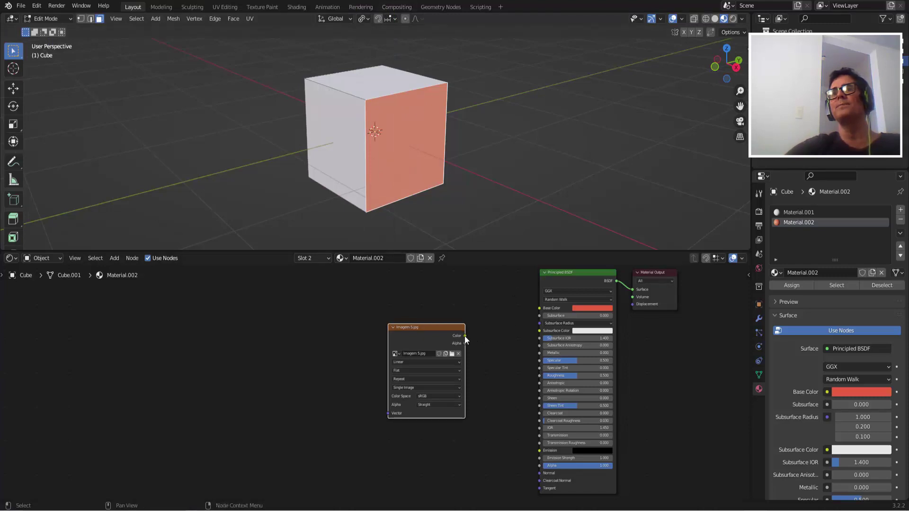
# - Link the Imagem 5.jpg node's Color to the Principled BSDF Base Color and reposition the node
pyautogui.moveTo(465, 336); pyautogui.dragTo(539, 308)
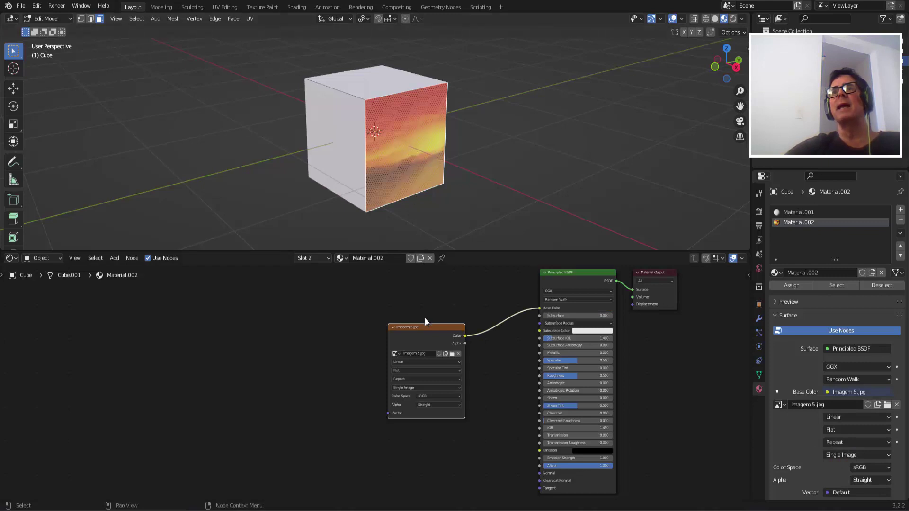
pyautogui.moveTo(433, 326); pyautogui.dragTo(448, 295)
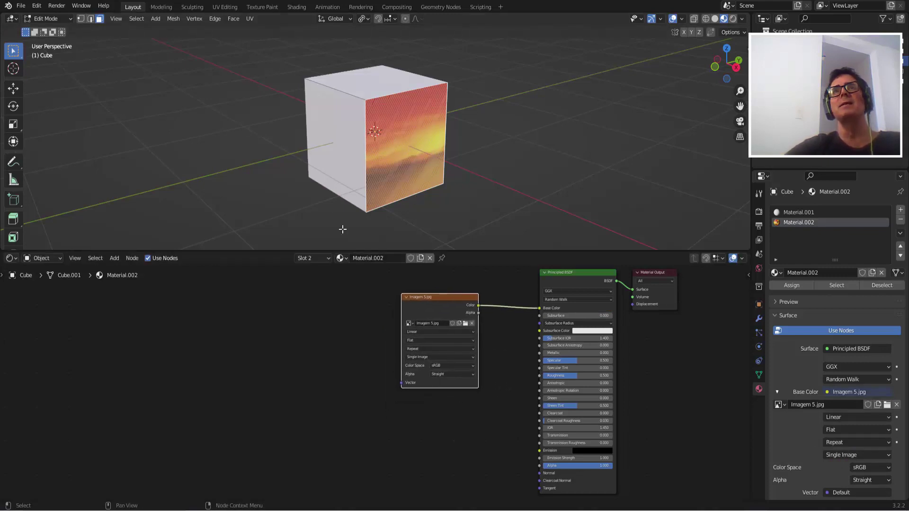
# - Search the add-on preferences for 'node' to verify Node Wrangler is enabled, then close Preferences
pyautogui.click(36, 7)
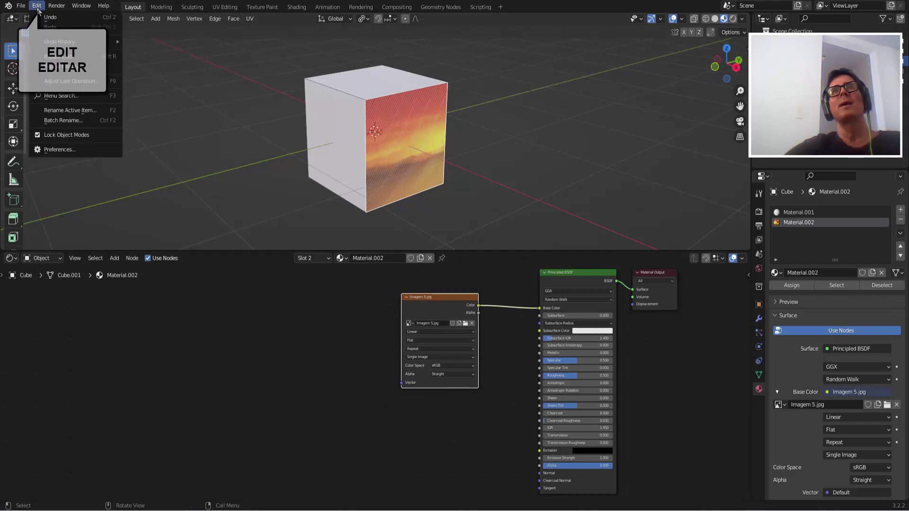
pyautogui.click(101, 149)
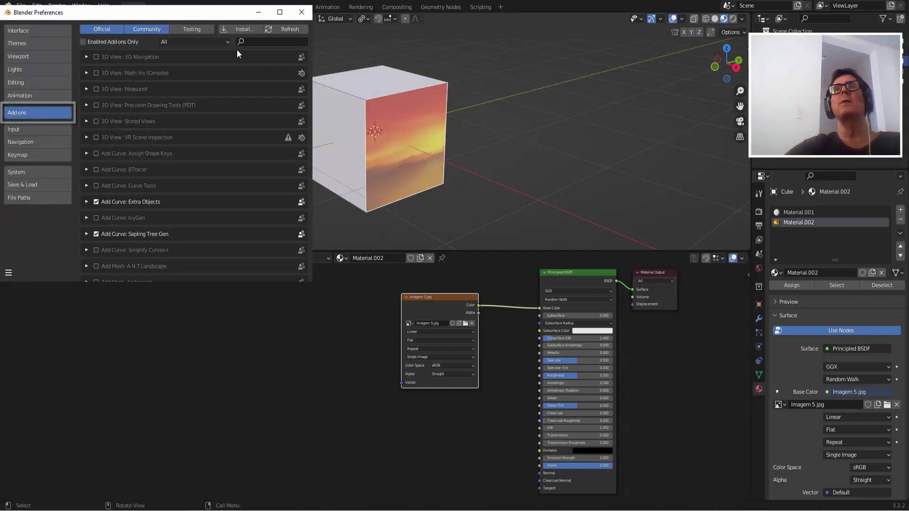
pyautogui.click(265, 41)
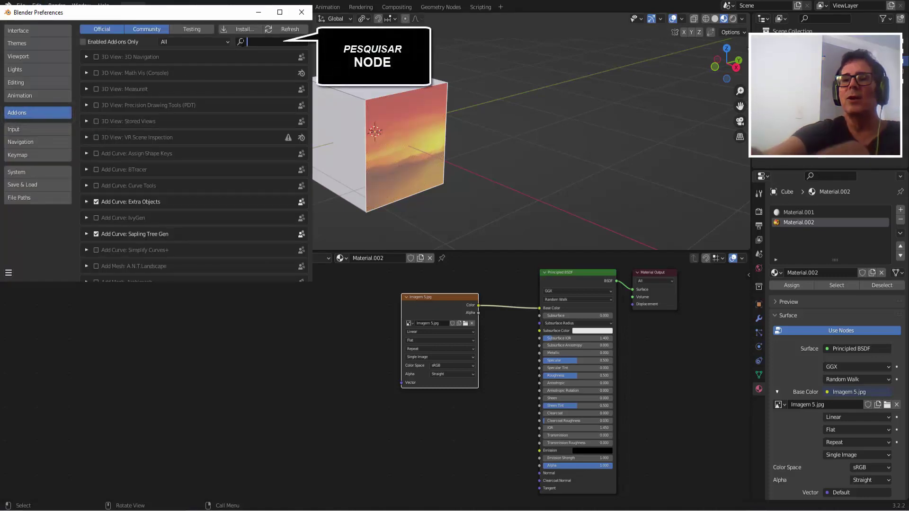
pyautogui.write('node')
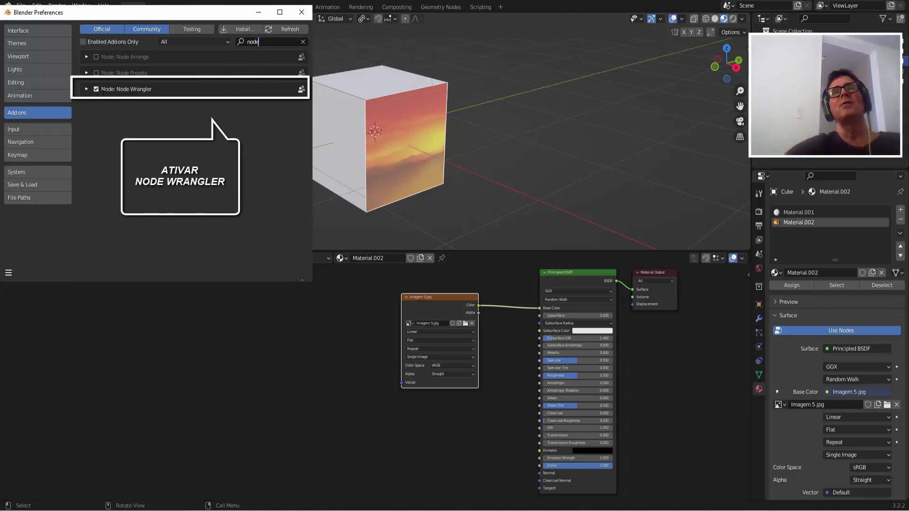
pyautogui.click(305, 14)
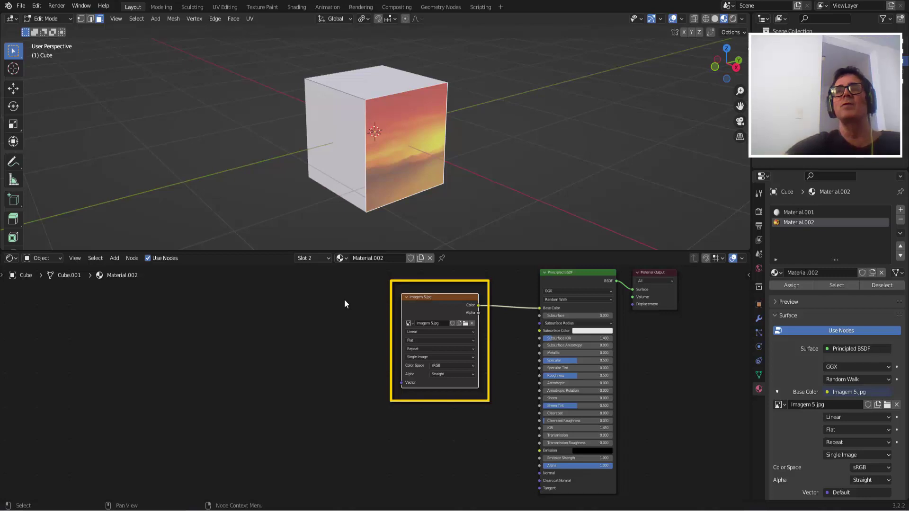
# - Add Texture Coordinate and Mapping nodes to the Imagem 5.jpg texture with Ctrl+T
pyautogui.hotkey('ctrl', 't')
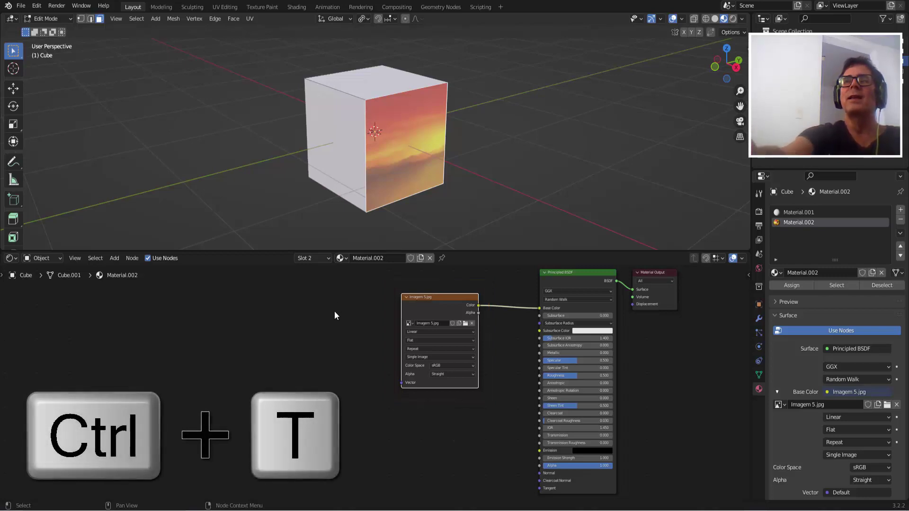
pyautogui.hotkey('ctrl', 't')
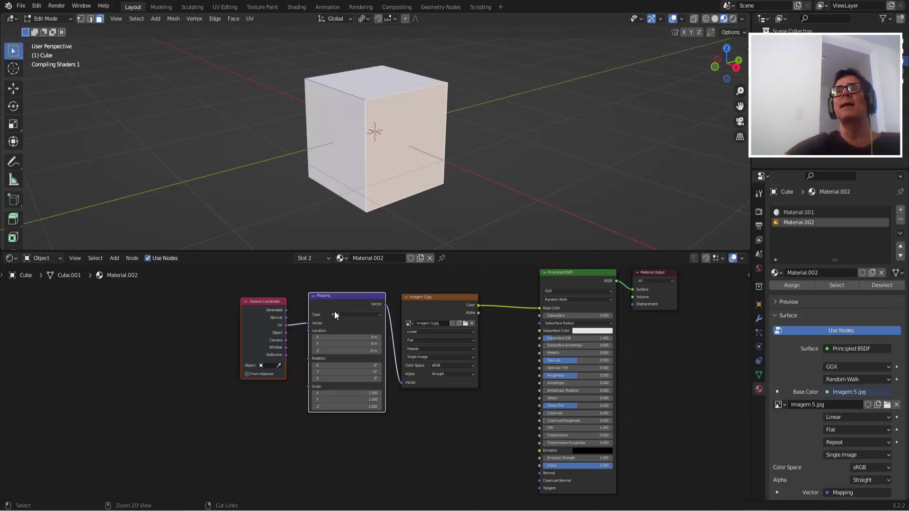
pyautogui.moveTo(374, 180); pyautogui.dragTo(405, 208, button='middle')
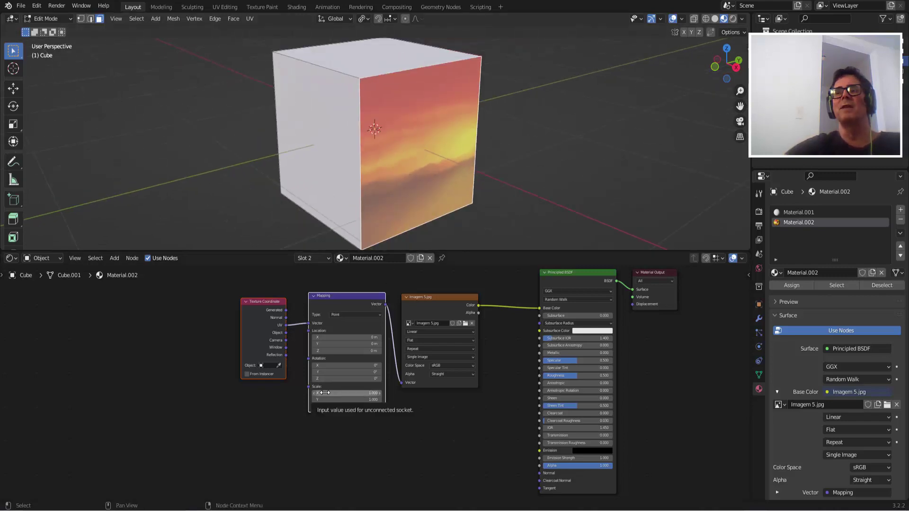
# - Set the Mapping node's Scale to 3 on X, Y and Z
pyautogui.scroll(2, 324, 392)
pyautogui.scroll(1, 379, 388)
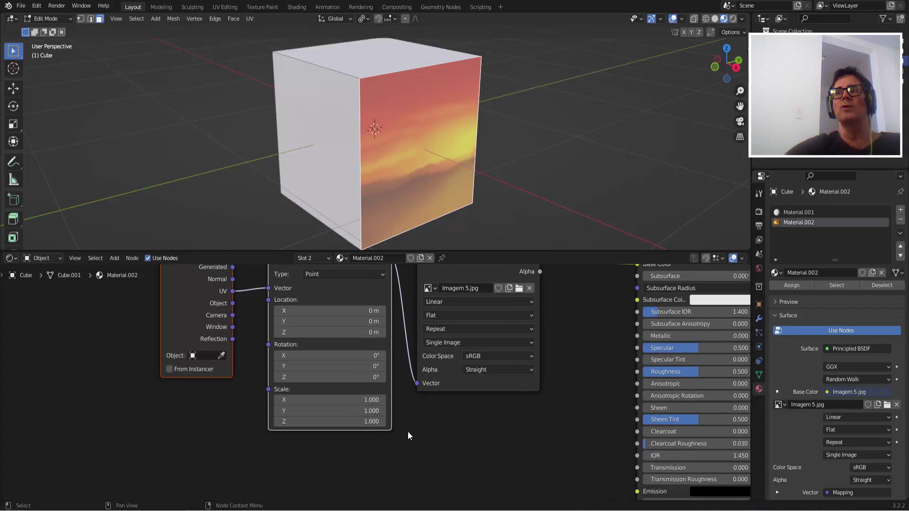
pyautogui.moveTo(414, 430); pyautogui.dragTo(412, 463, button='middle')
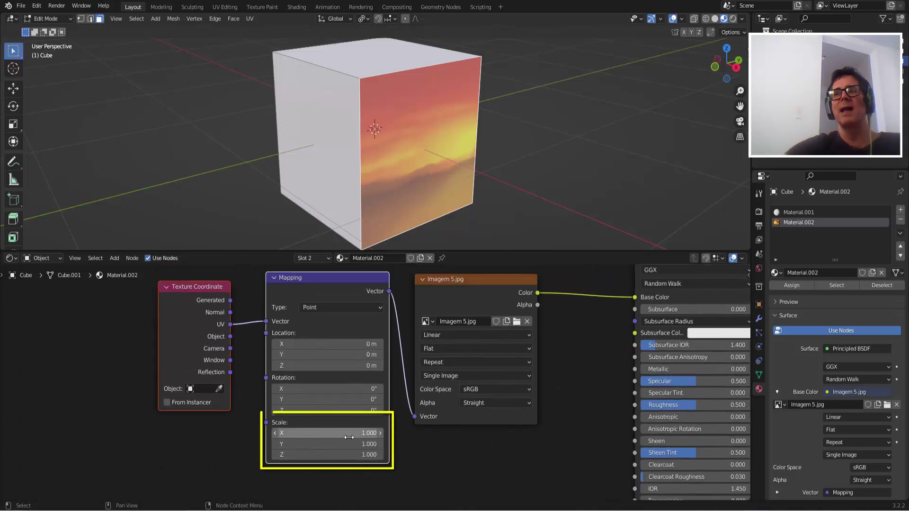
pyautogui.moveTo(364, 432); pyautogui.dragTo(364, 455)
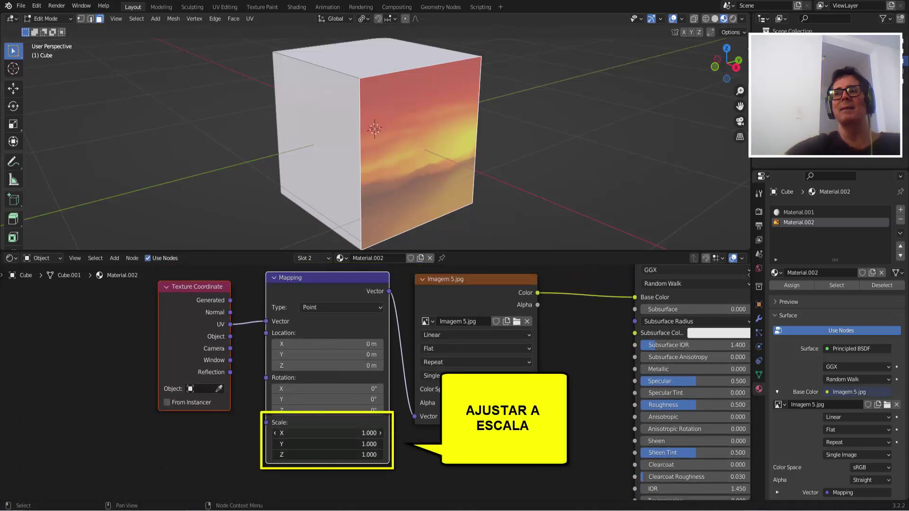
pyautogui.write('3')
pyautogui.press('Return')
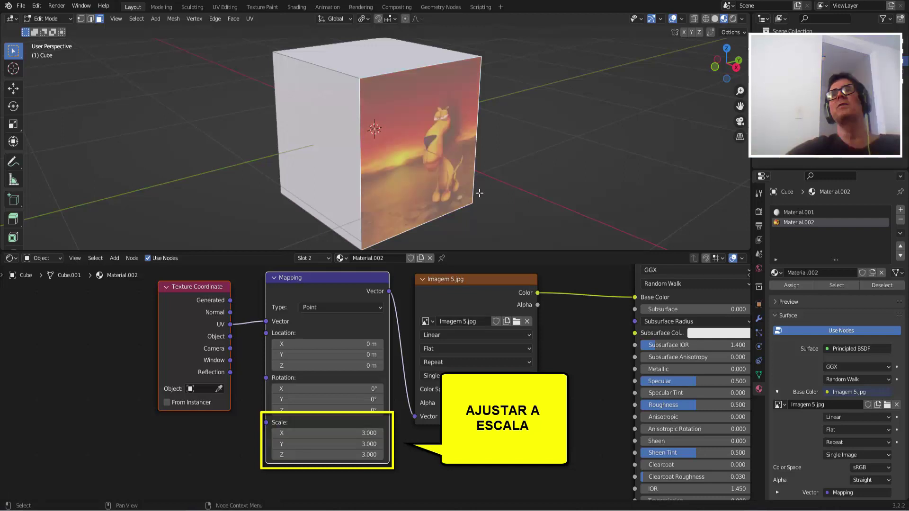
# - Copy the Texture Coordinate, Mapping and Image Texture nodes, and make Material.001 active
pyautogui.scroll(-2, 438, 119)
pyautogui.scroll(-1, 431, 137)
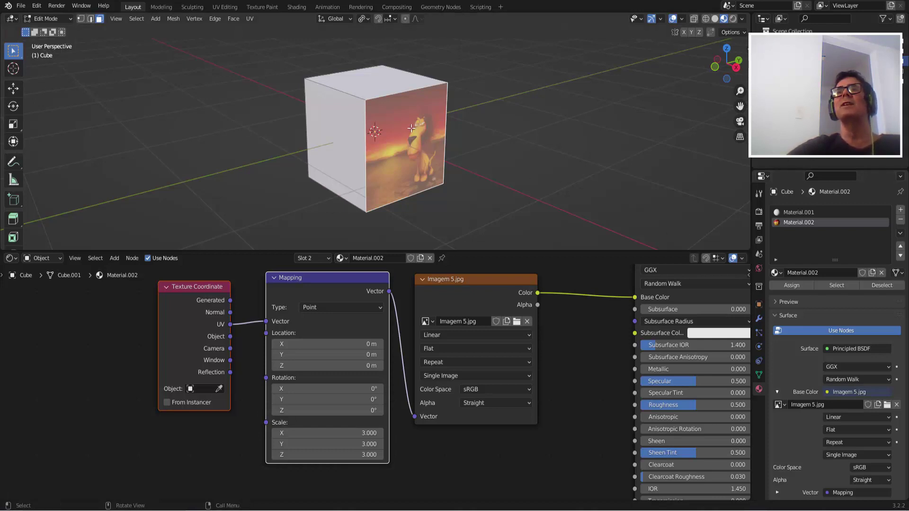
pyautogui.scroll(-1, 513, 174)
pyautogui.scroll(-1, 514, 175)
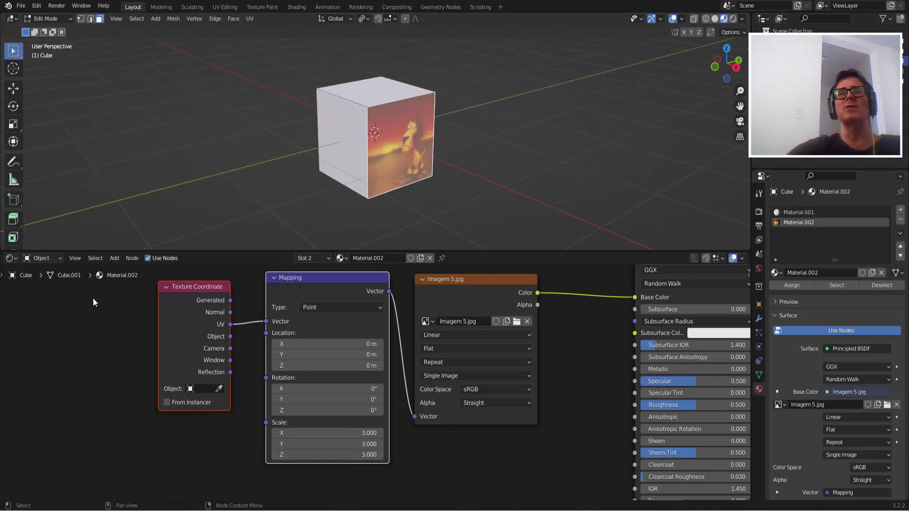
pyautogui.moveTo(93, 305)
pyautogui.mouseDown()
pyautogui.moveTo(513, 475)
pyautogui.moveTo(572, 486)
pyautogui.mouseUp()
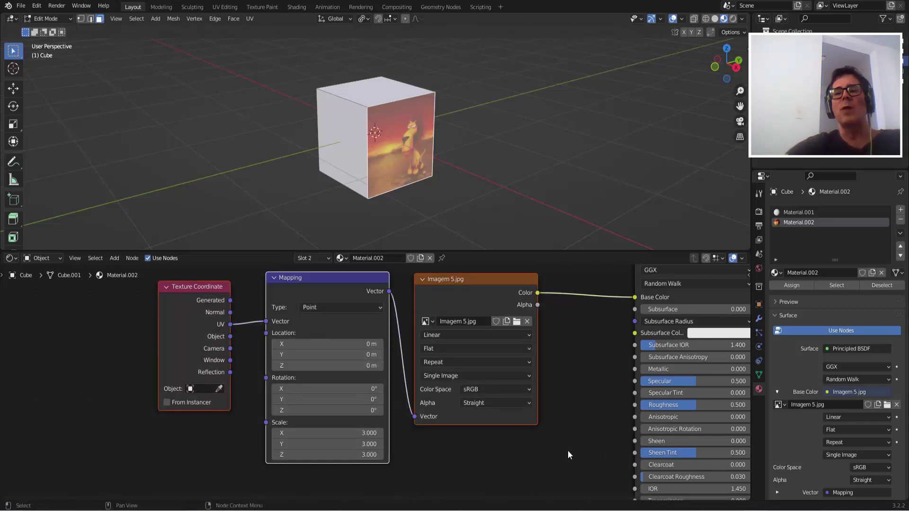
pyautogui.hotkey('ctrl', 'c')
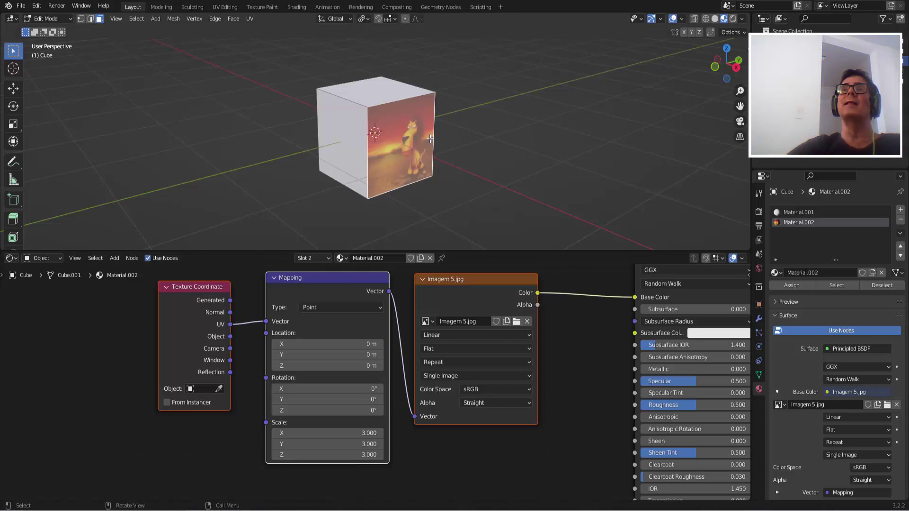
pyautogui.click(342, 133)
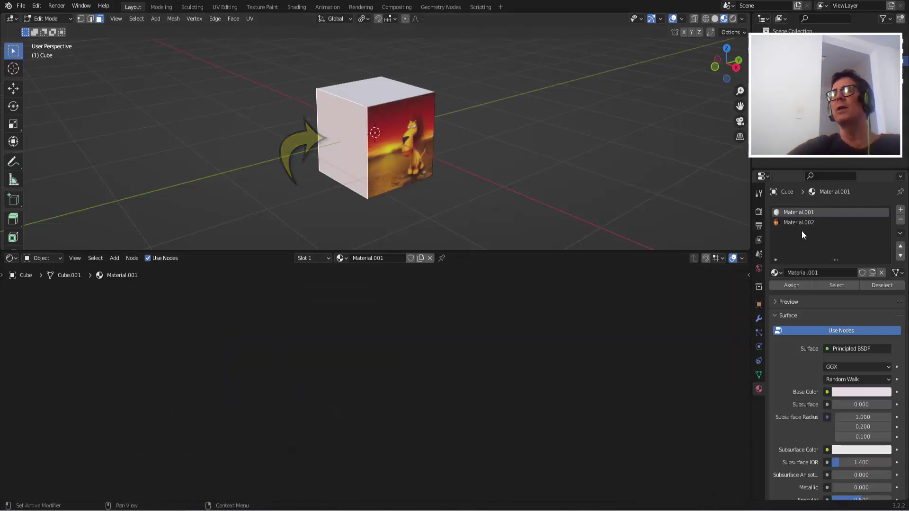
# - Add a new material slot with Material.003 and give it a blue base colour
pyautogui.click(901, 211)
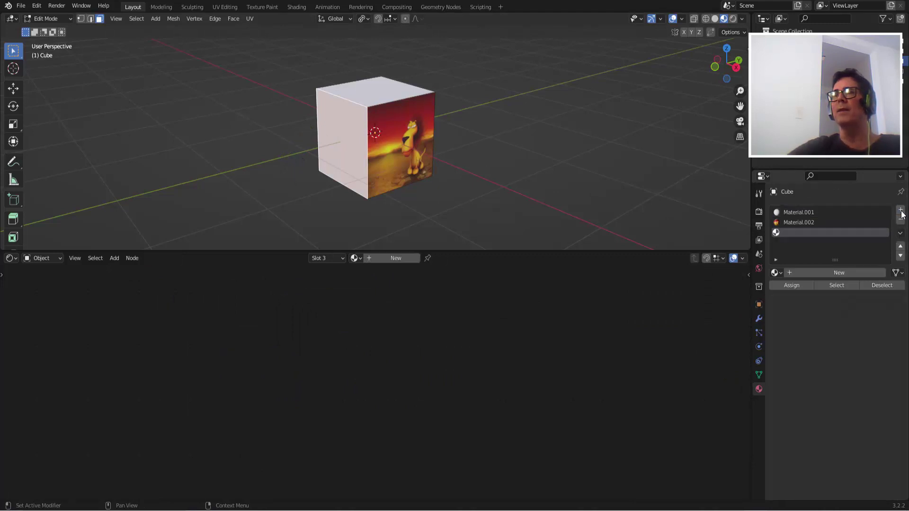
pyautogui.click(837, 272)
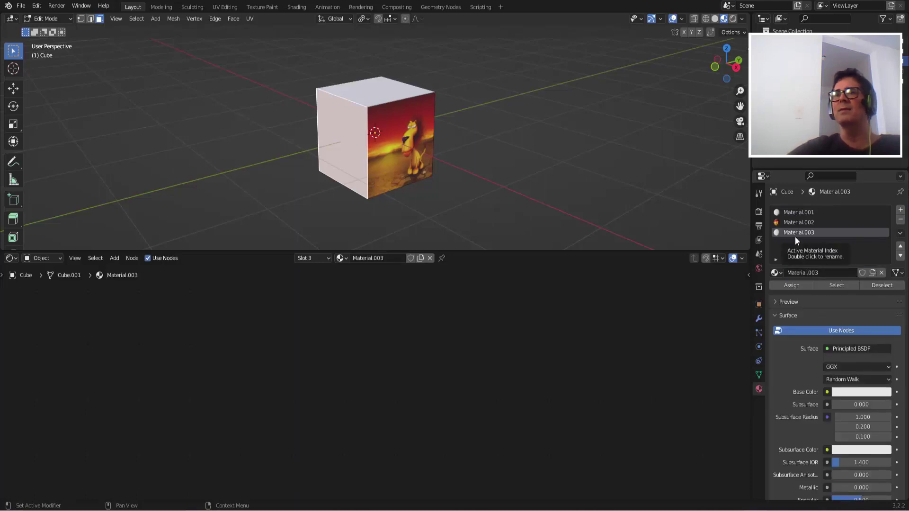
pyautogui.click(865, 393)
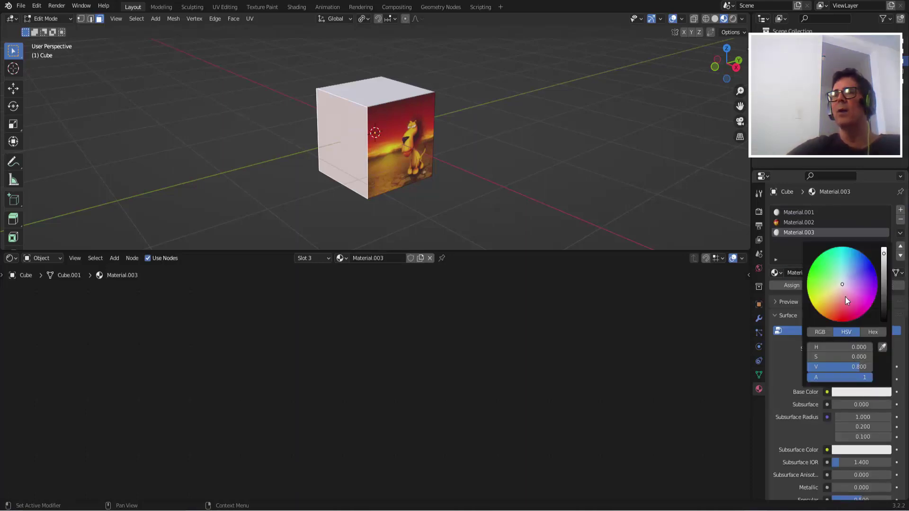
pyautogui.click(862, 263)
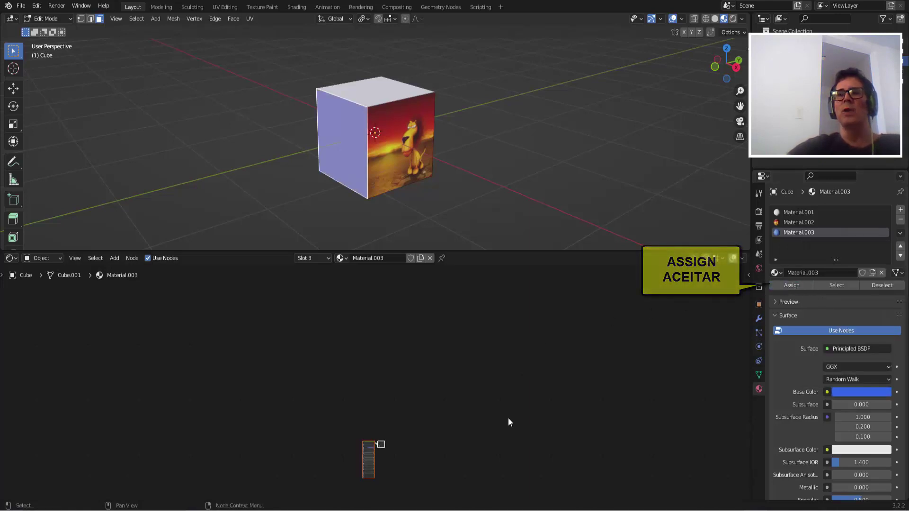
# - Paste the copied texture nodes into Material.003's node tree
pyautogui.scroll(5, 535, 400)
pyautogui.moveTo(587, 345); pyautogui.dragTo(512, 349, button='middle')
pyautogui.scroll(2, 512, 350)
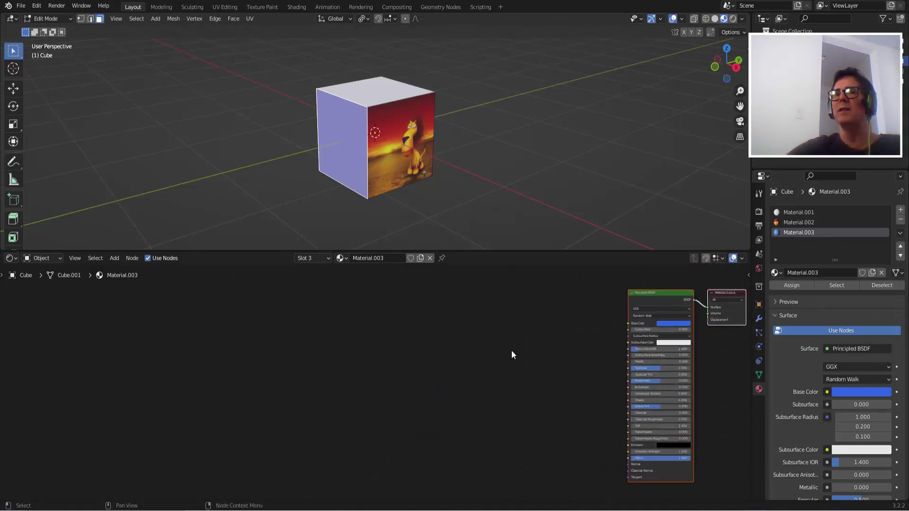
pyautogui.scroll(-1, 511, 351)
pyautogui.moveTo(512, 350)
pyautogui.mouseDown(button='middle')
pyautogui.moveTo(487, 351)
pyautogui.moveTo(461, 374)
pyautogui.mouseUp(button='middle')
pyautogui.scroll(1, 487, 351)
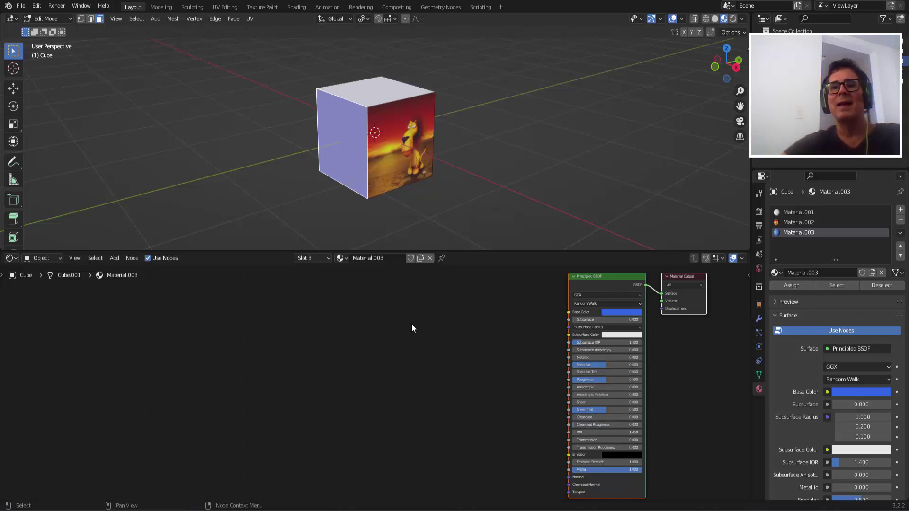
pyautogui.hotkey('ctrl', 'v')
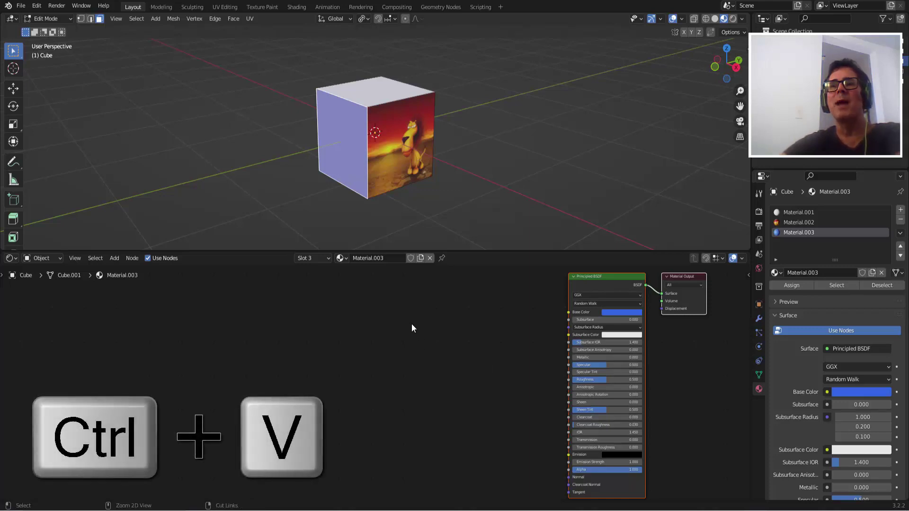
# - Place the pasted nodes left of the shader and link the image Color to Base Color
pyautogui.scroll(-1, 544, 286)
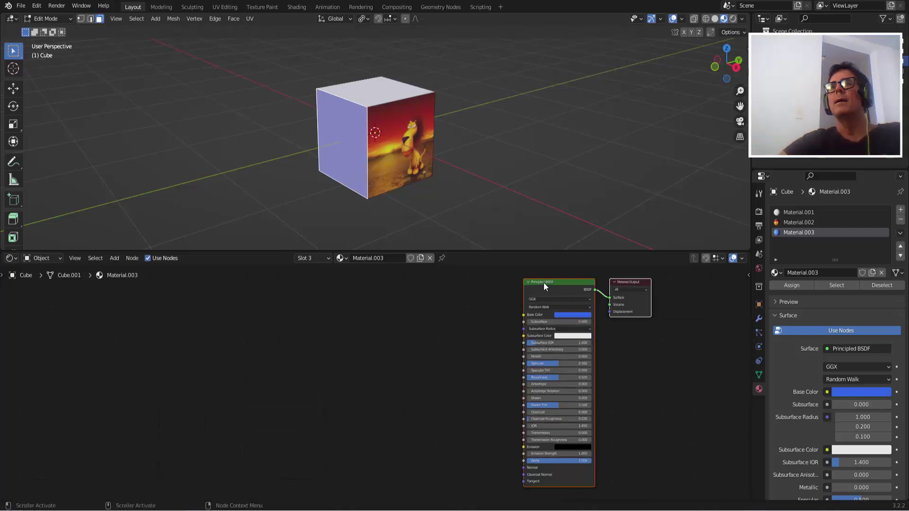
pyautogui.scroll(-6, 473, 303)
pyautogui.press('g')
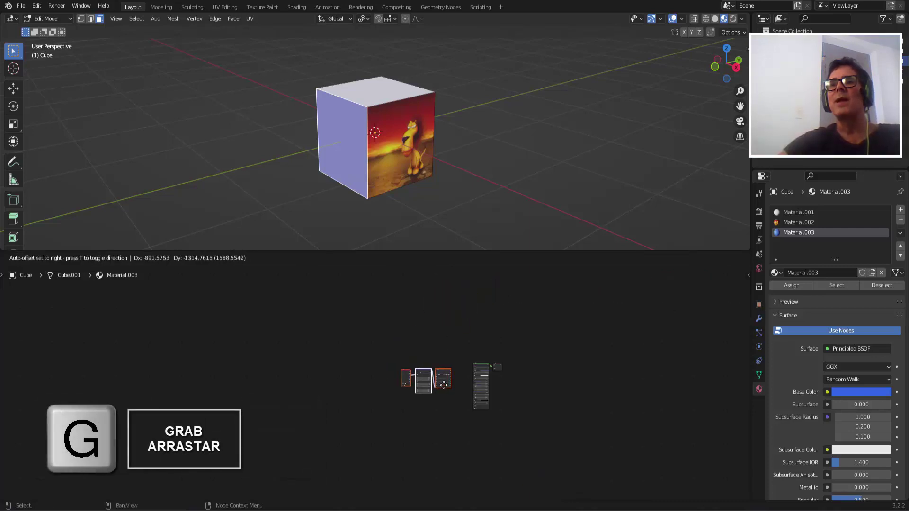
pyautogui.click(444, 385)
pyautogui.scroll(2, 590, 377)
pyautogui.scroll(2, 612, 363)
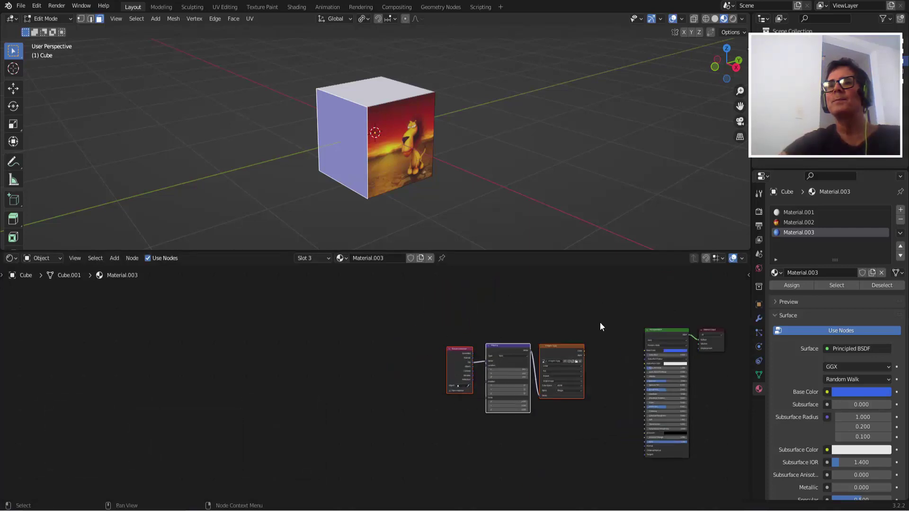
pyautogui.scroll(4, 671, 374)
pyautogui.scroll(-1, 672, 374)
pyautogui.scroll(1, 668, 375)
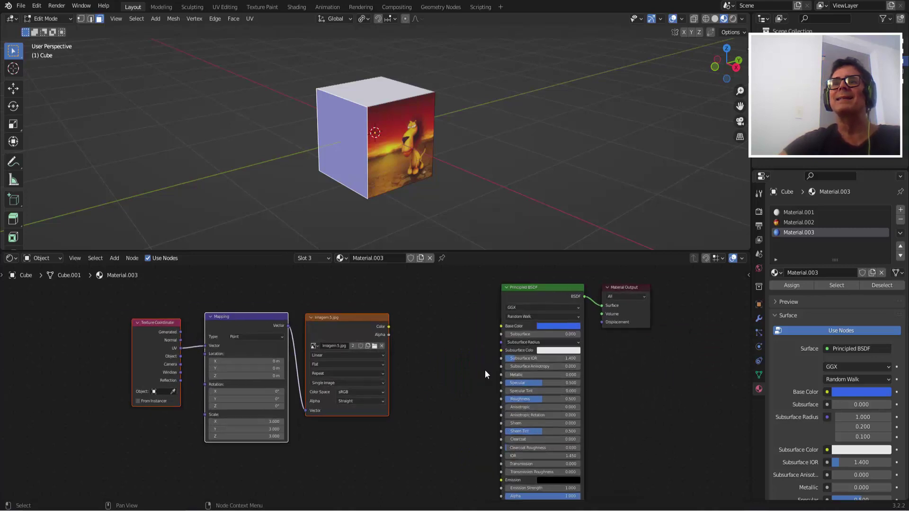
pyautogui.moveTo(485, 374); pyautogui.dragTo(506, 367, button='middle')
pyautogui.moveTo(411, 320); pyautogui.dragTo(523, 320)
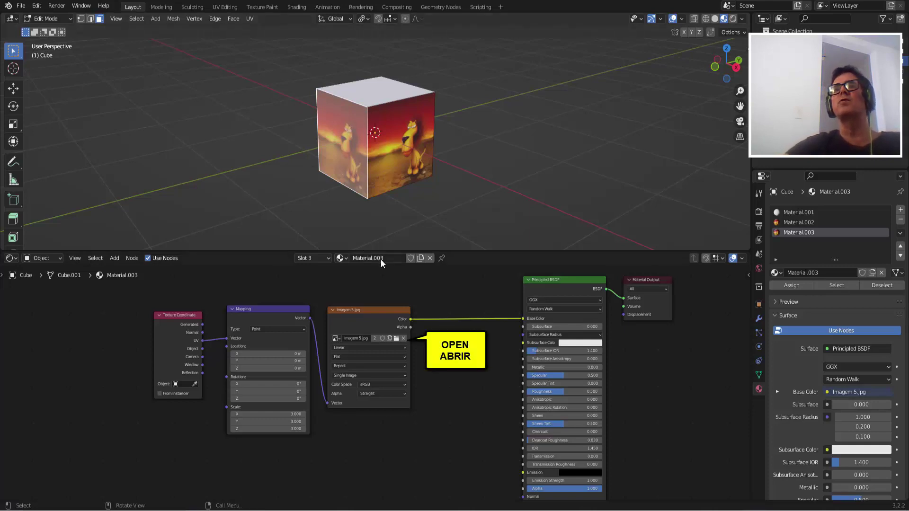
# - Load Imagem 7.jpg into Material.003's Image Texture node, then select the cube's top face
pyautogui.click(396, 338)
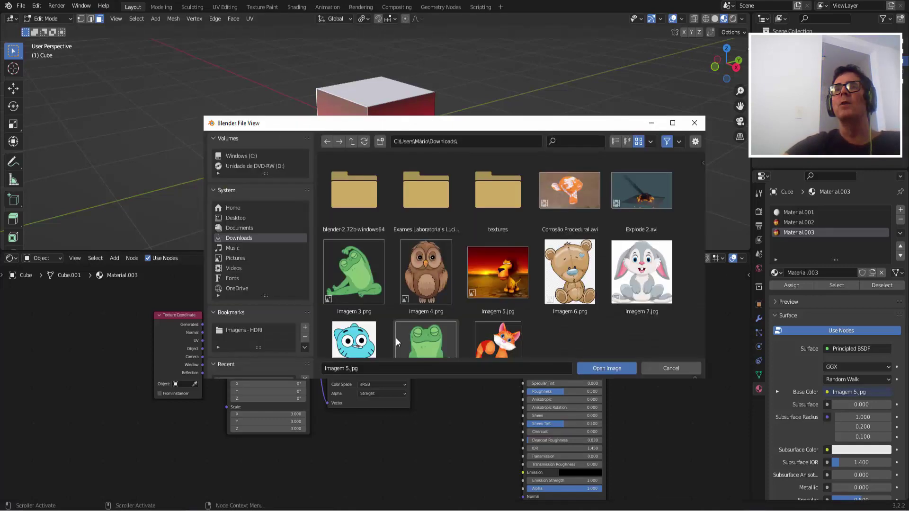
pyautogui.click(646, 275)
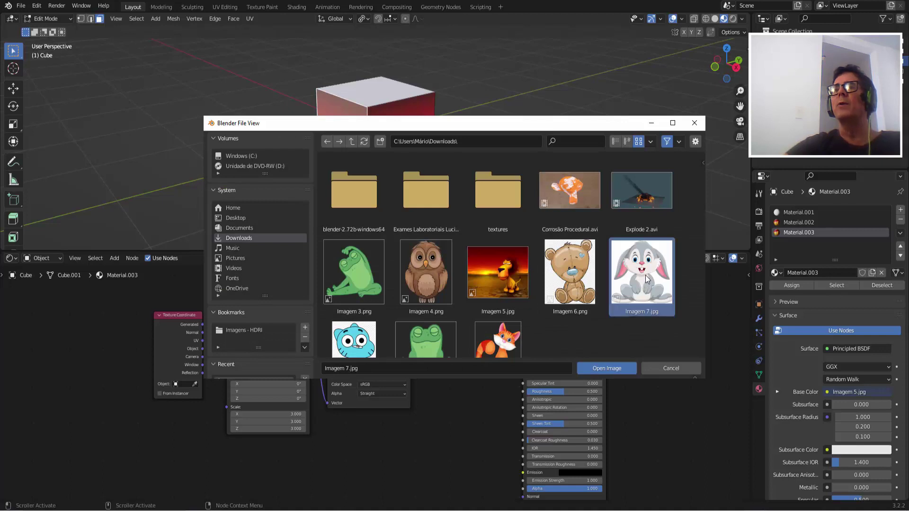
pyautogui.click(617, 368)
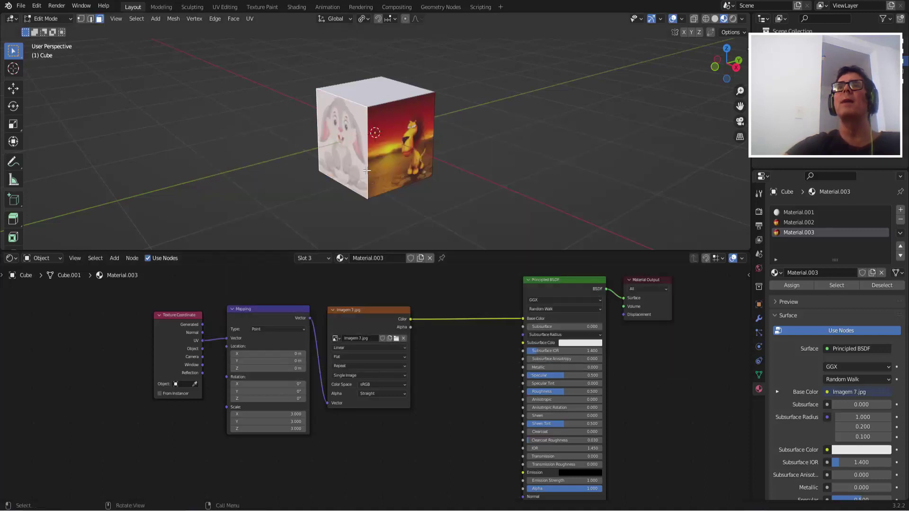
pyautogui.moveTo(406, 198)
pyautogui.mouseDown(button='middle')
pyautogui.moveTo(524, 193)
pyautogui.moveTo(366, 205)
pyautogui.moveTo(318, 186)
pyautogui.moveTo(260, 187)
pyautogui.moveTo(489, 219)
pyautogui.moveTo(570, 198)
pyautogui.moveTo(482, 87)
pyautogui.mouseUp(button='middle')
pyautogui.click(385, 97)
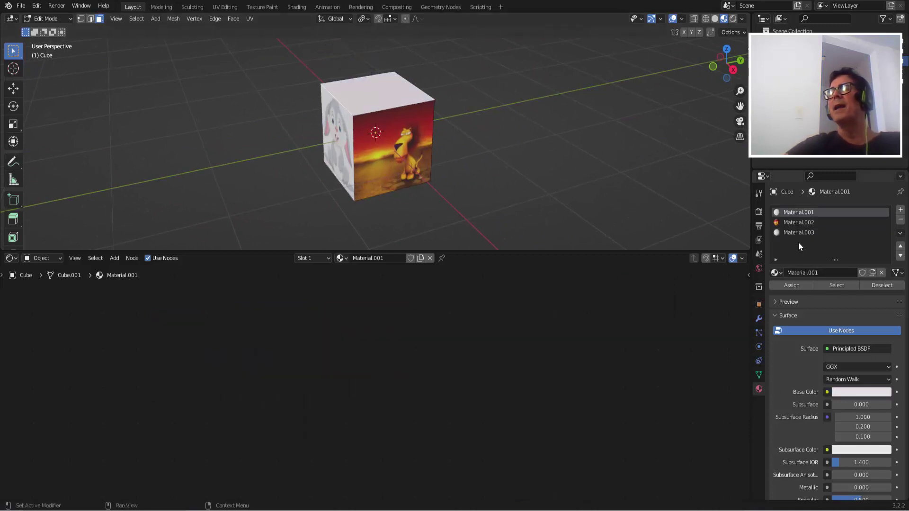
# - Create Material.004 in a fourth slot with a red base colour and assign it to the top face
pyautogui.click(900, 210)
pyautogui.click(839, 271)
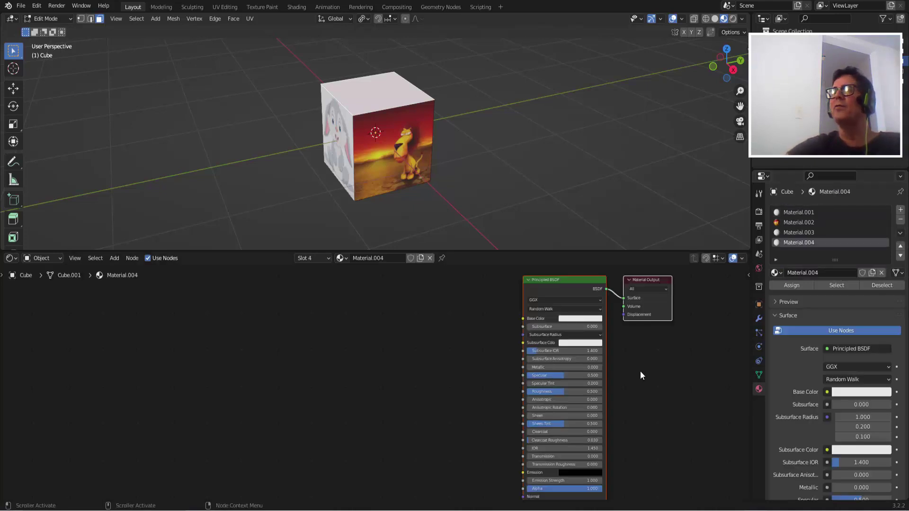
pyautogui.click(862, 392)
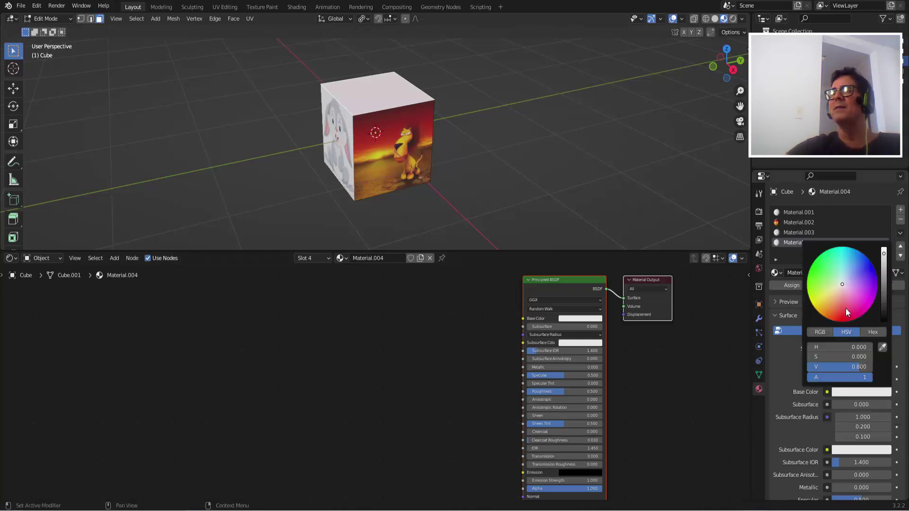
pyautogui.click(843, 315)
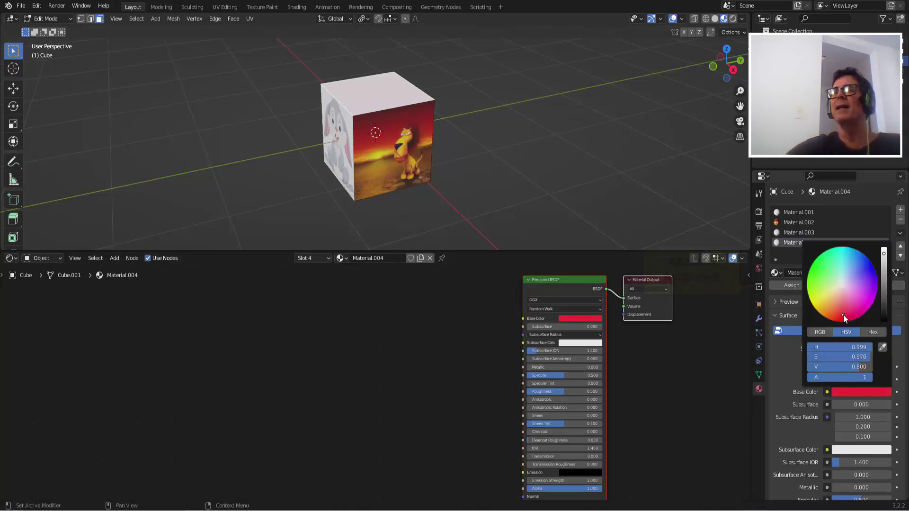
pyautogui.click(789, 285)
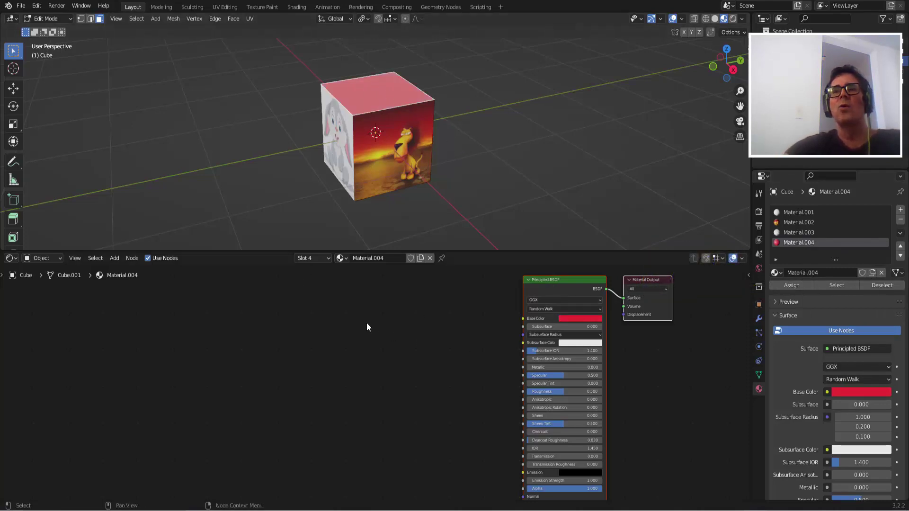
# - Paste the copied texture node setup into Material.004's node tree
pyautogui.hotkey('ctrl', 'v')
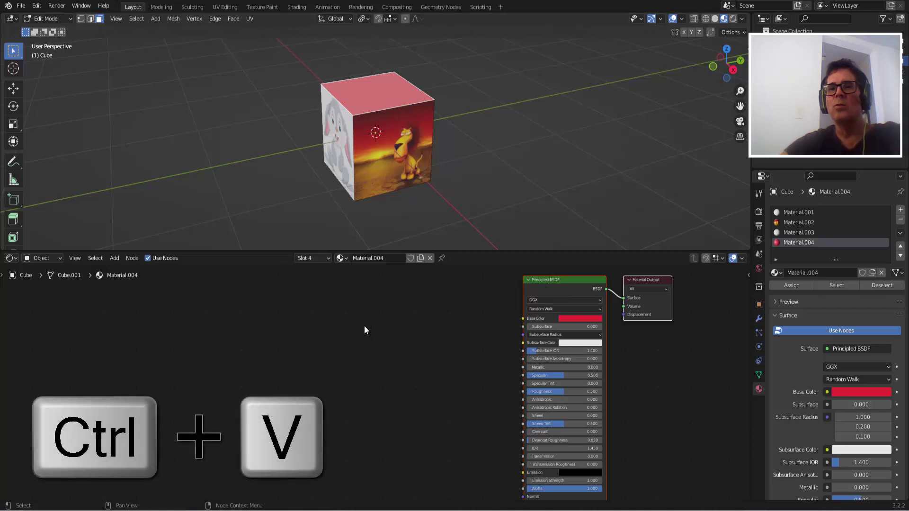
pyautogui.hotkey('ctrl', 'v')
pyautogui.scroll(-3, 376, 325)
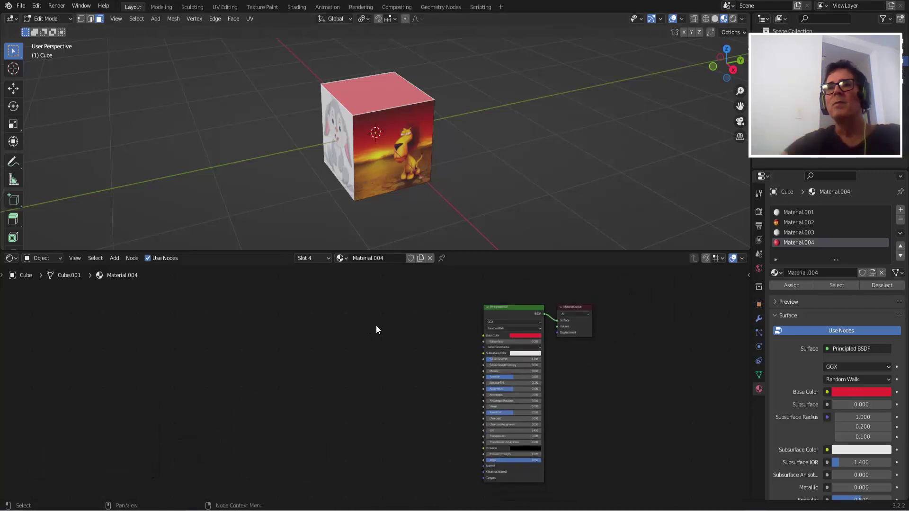
pyautogui.scroll(-3, 376, 325)
pyautogui.scroll(-1, 376, 325)
pyautogui.scroll(-2, 376, 326)
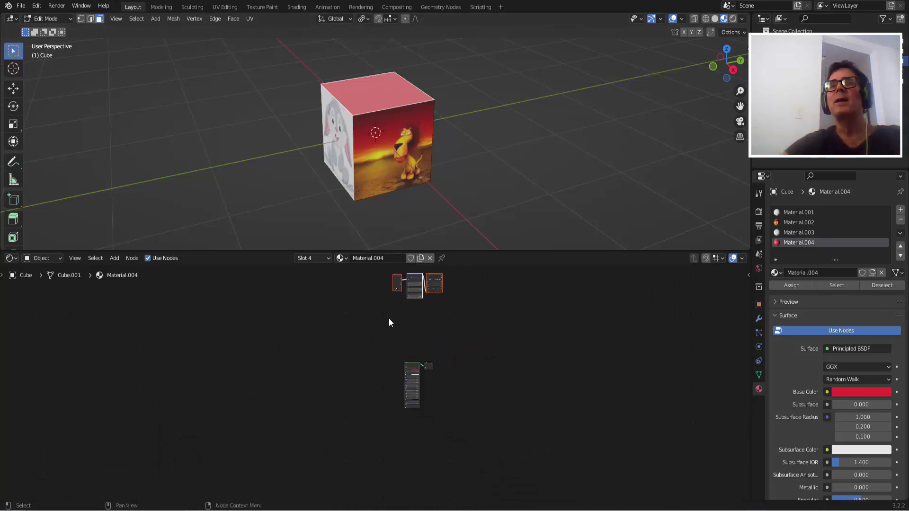
# - Place the pasted nodes left of the Principled BSDF and link the image Color to Base Color
pyautogui.press('g')
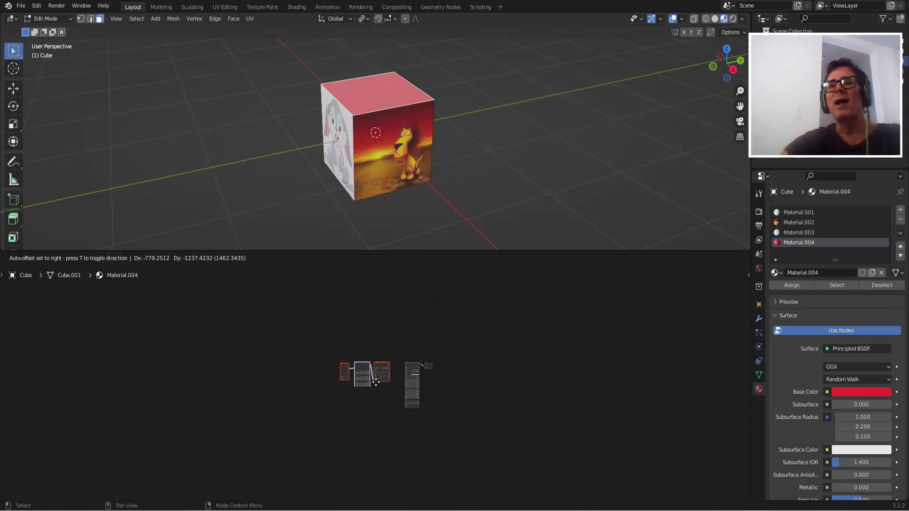
pyautogui.click(377, 382)
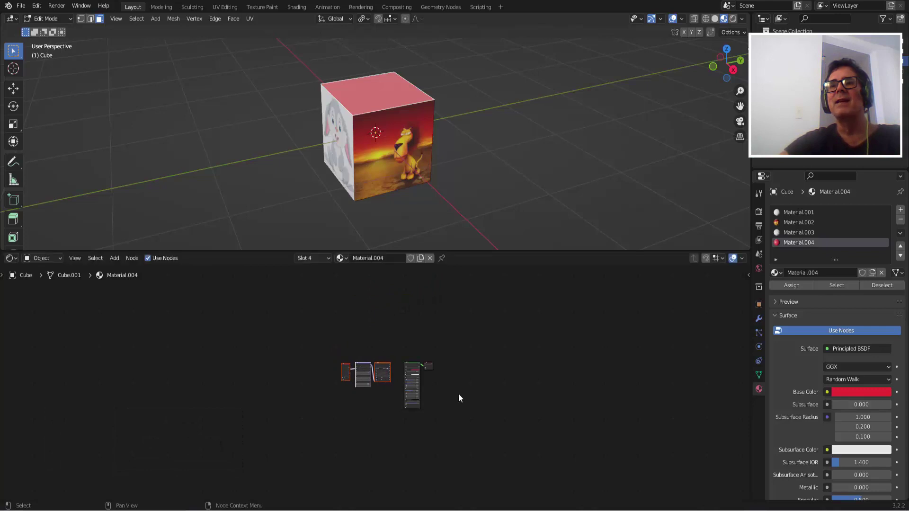
pyautogui.scroll(1, 544, 382)
pyautogui.scroll(1, 547, 381)
pyautogui.scroll(1, 550, 381)
pyautogui.scroll(3, 549, 381)
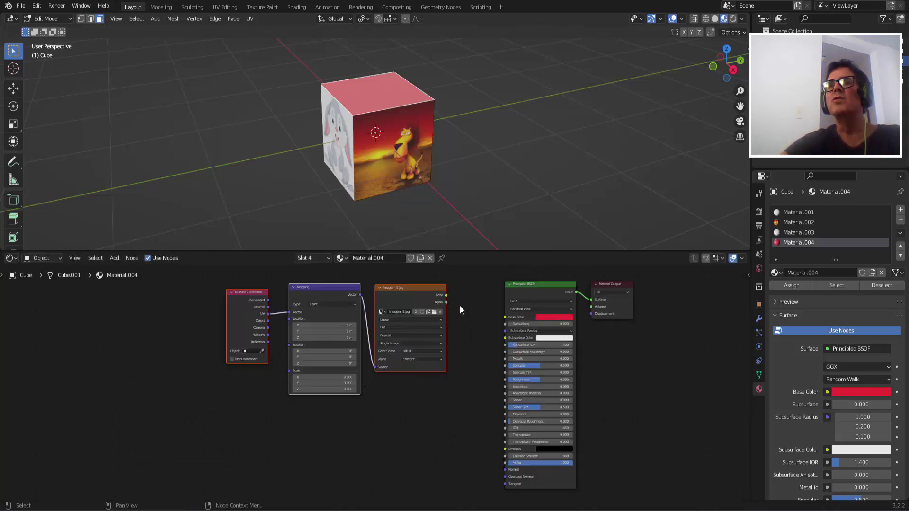
pyautogui.moveTo(446, 295); pyautogui.dragTo(507, 319)
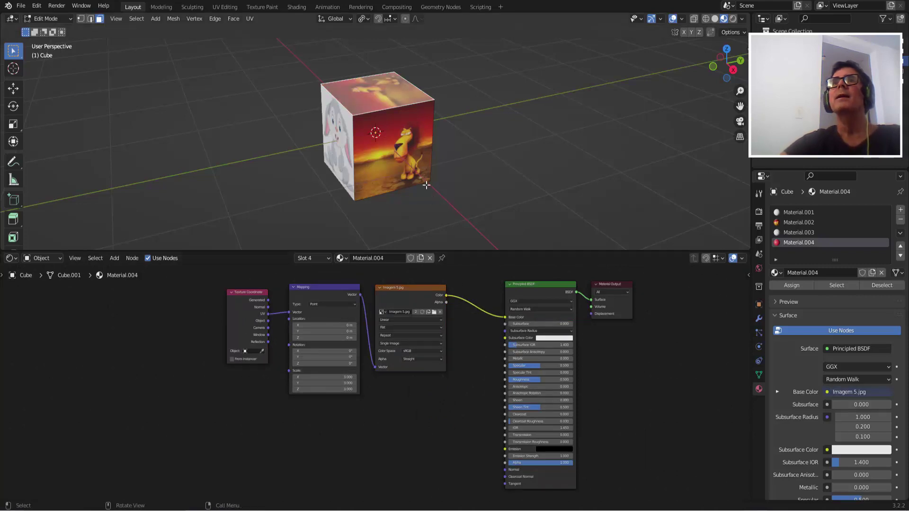
# - Swap the top face's texture to Imagem 3.png, then select the cube's right face
pyautogui.moveTo(377, 100); pyautogui.dragTo(390, 100, button='middle')
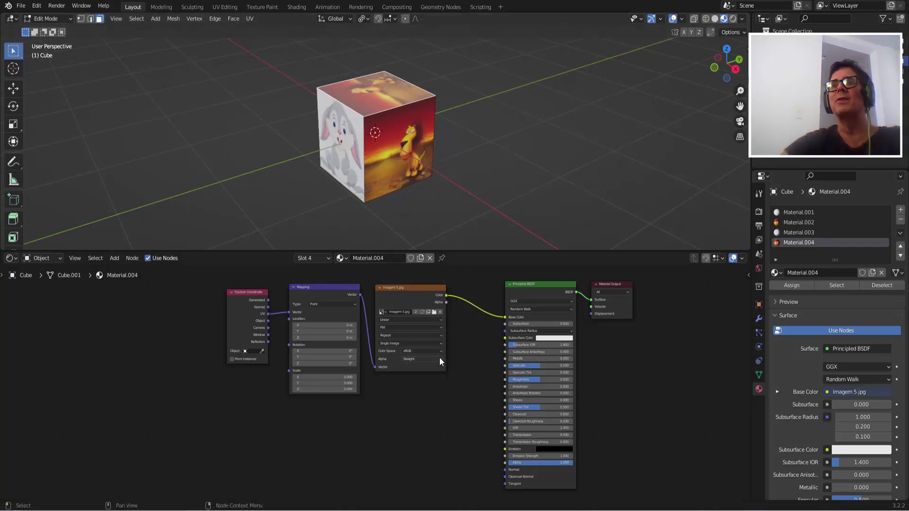
pyautogui.keyDown('ctrl'); pyautogui.moveTo(440, 357); pyautogui.dragTo(463, 420, button='middle'); pyautogui.keyUp('ctrl')
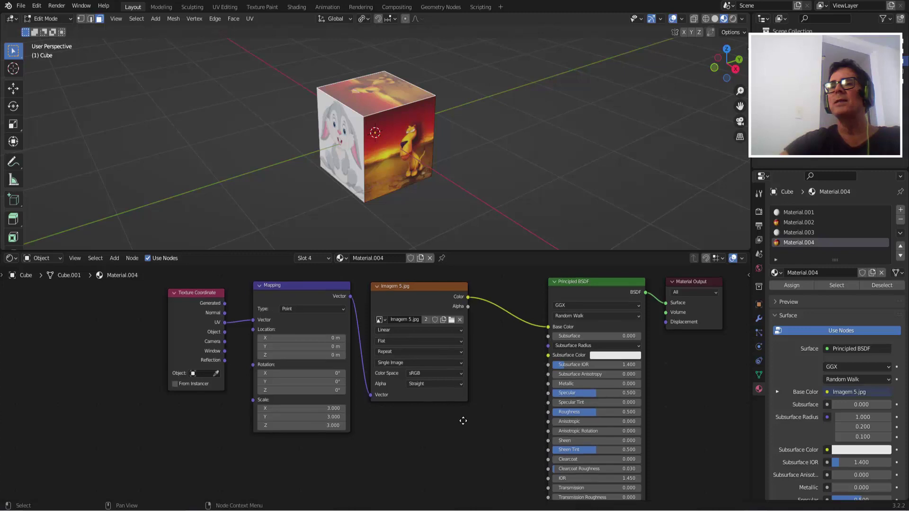
pyautogui.click(452, 320)
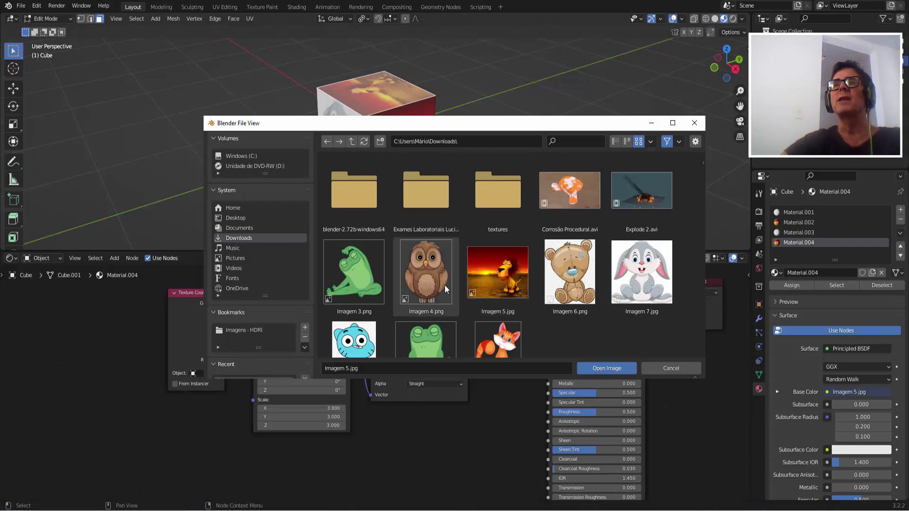
pyautogui.click(362, 263)
pyautogui.click(604, 368)
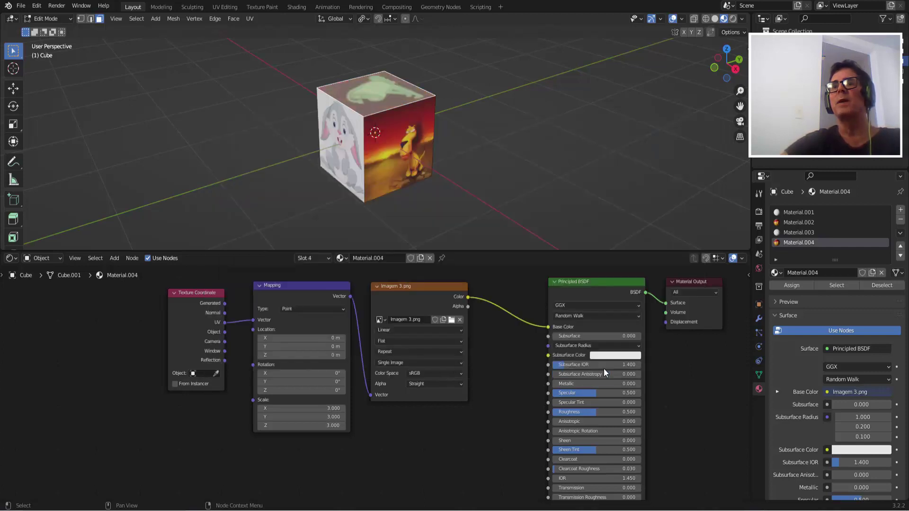
pyautogui.moveTo(510, 183)
pyautogui.mouseDown(button='middle')
pyautogui.moveTo(539, 155)
pyautogui.moveTo(446, 154)
pyautogui.moveTo(422, 140)
pyautogui.mouseUp(button='middle')
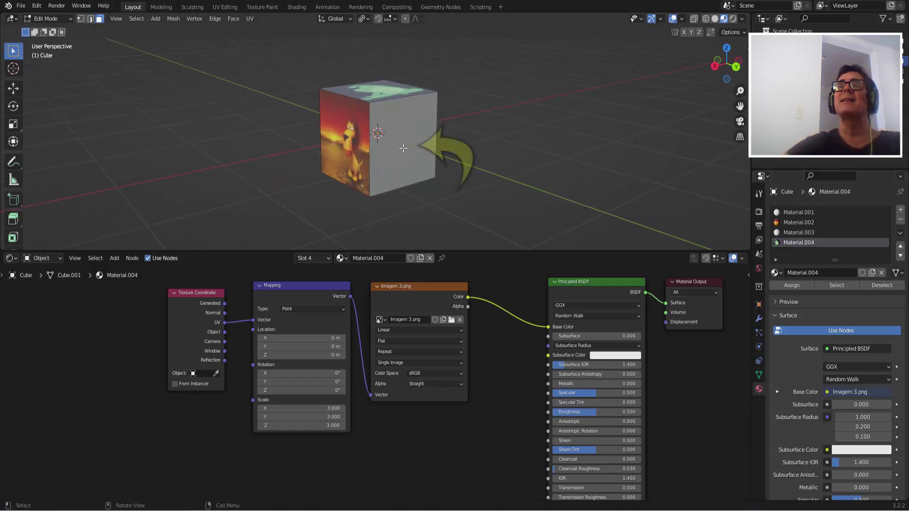
pyautogui.click(405, 145)
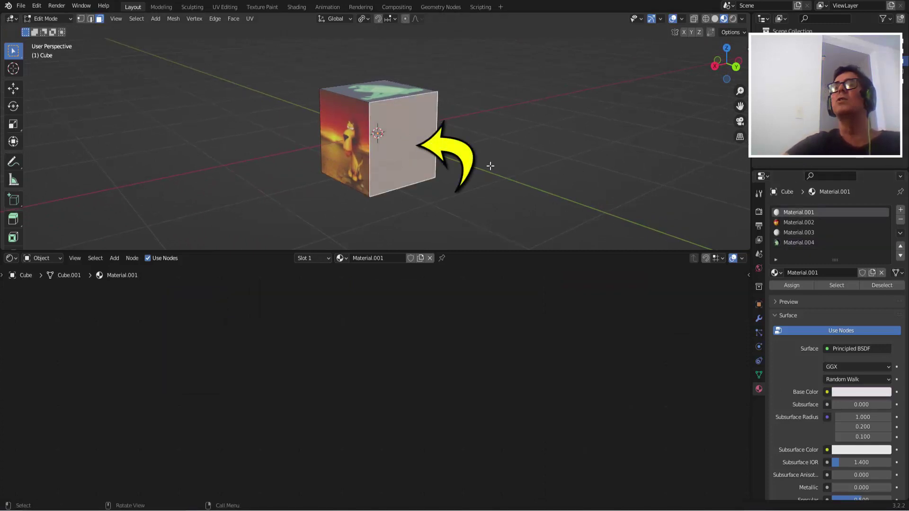
# - Add a fifth material slot and create the new Material.005 for the right face
pyautogui.click(901, 211)
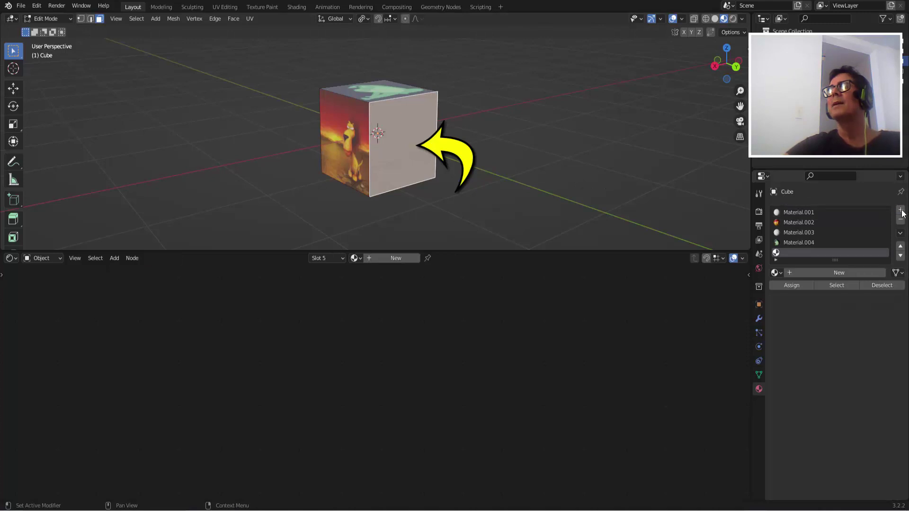
pyautogui.click(838, 272)
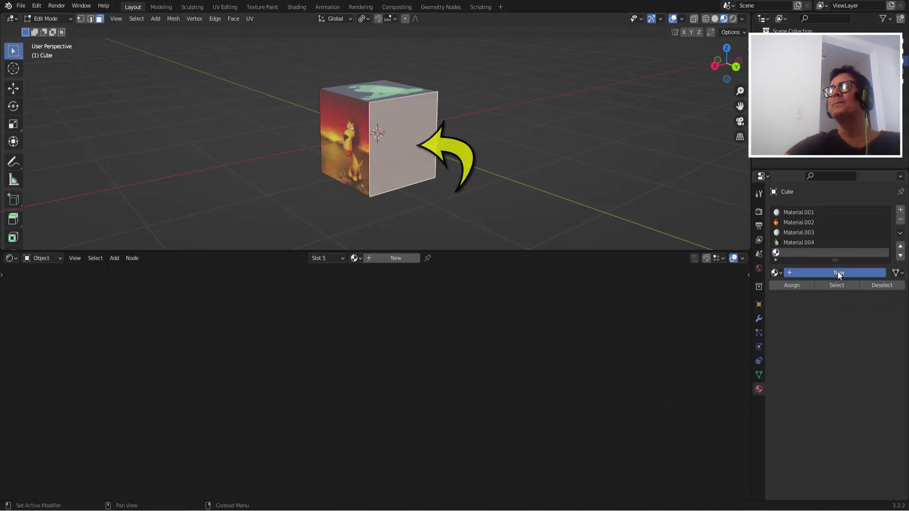
pyautogui.scroll(1, 668, 350)
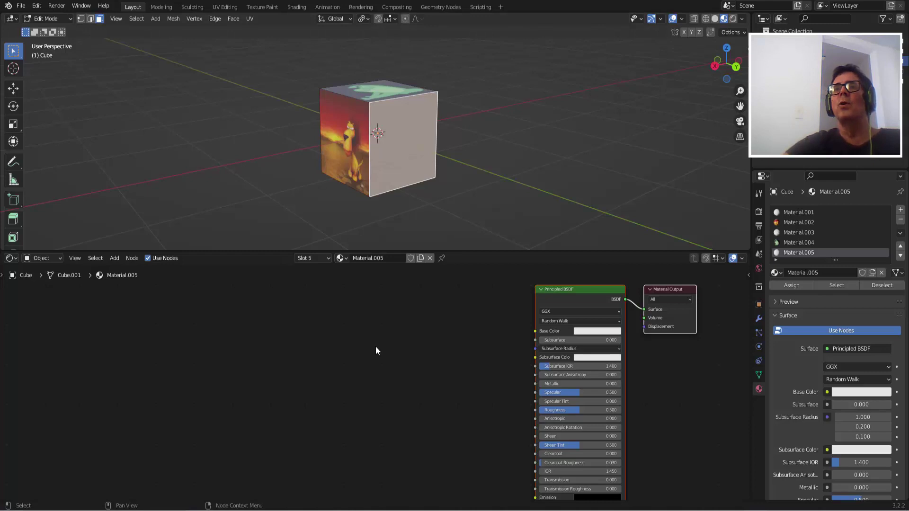
pyautogui.scroll(-2, 386, 329)
pyautogui.scroll(-2, 385, 328)
pyautogui.scroll(-1, 386, 329)
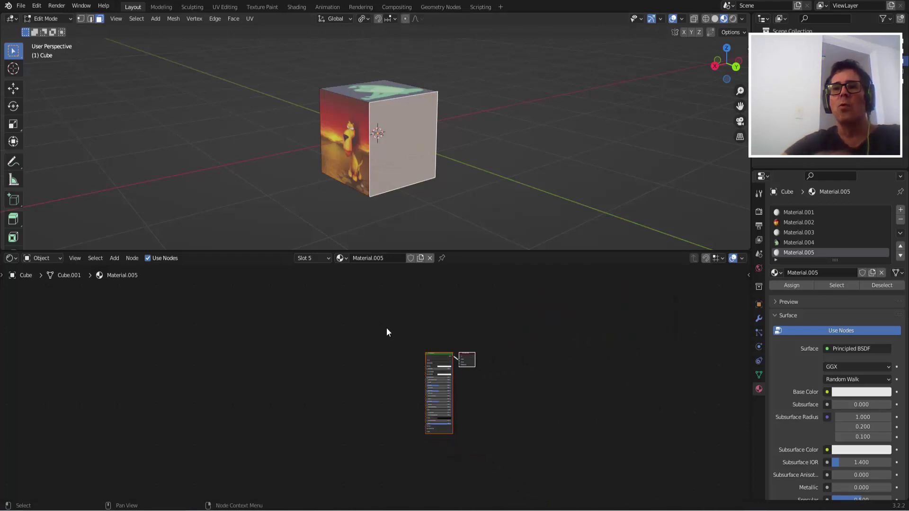
# - Paste the copied texture coordinate, mapping and image nodes beside the Principled BSDF
pyautogui.hotkey('ctrl', 'v')
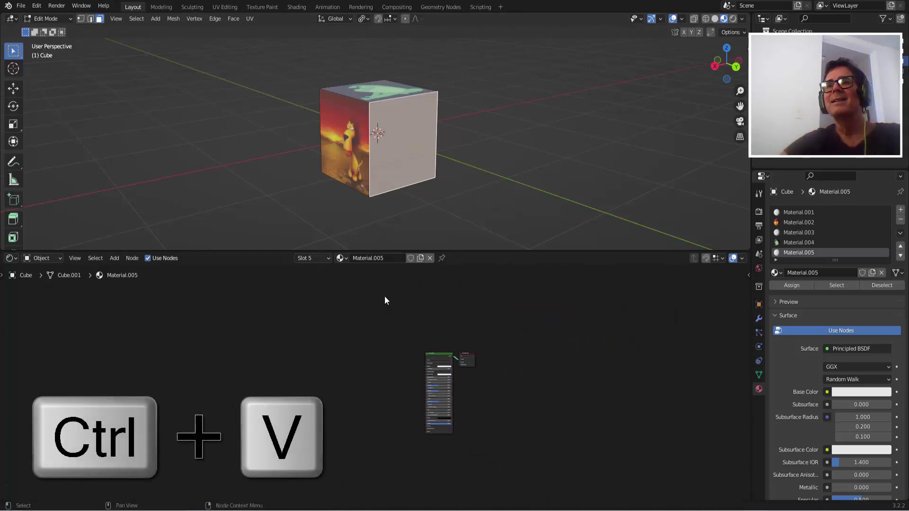
pyautogui.scroll(-1, 384, 296)
pyautogui.moveTo(386, 298); pyautogui.dragTo(427, 298)
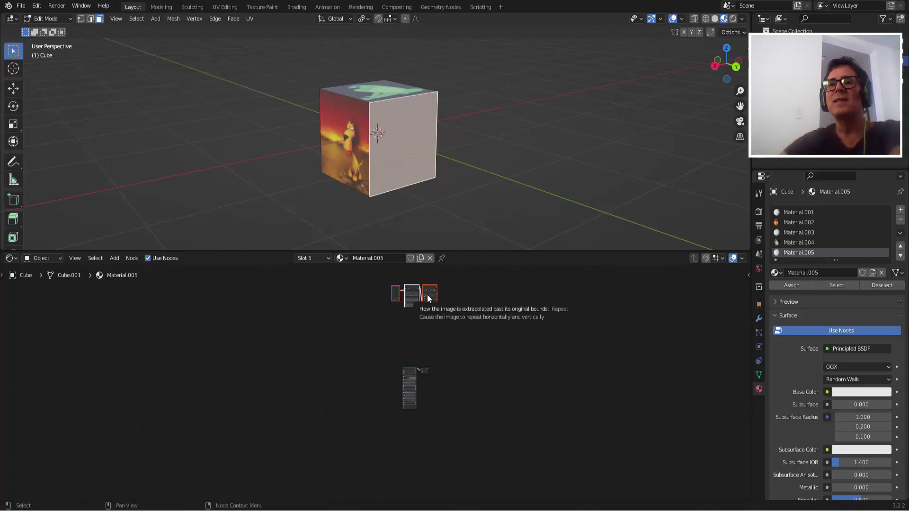
pyautogui.press('g')
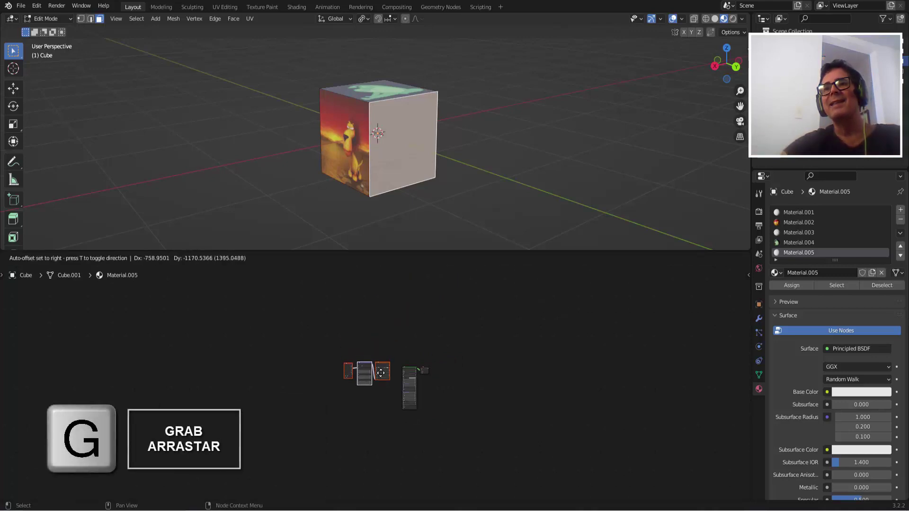
pyautogui.click(381, 373)
# - Link the pasted image's colour to Base Color and assign Material.005 to the right face
pyautogui.scroll(3, 686, 379)
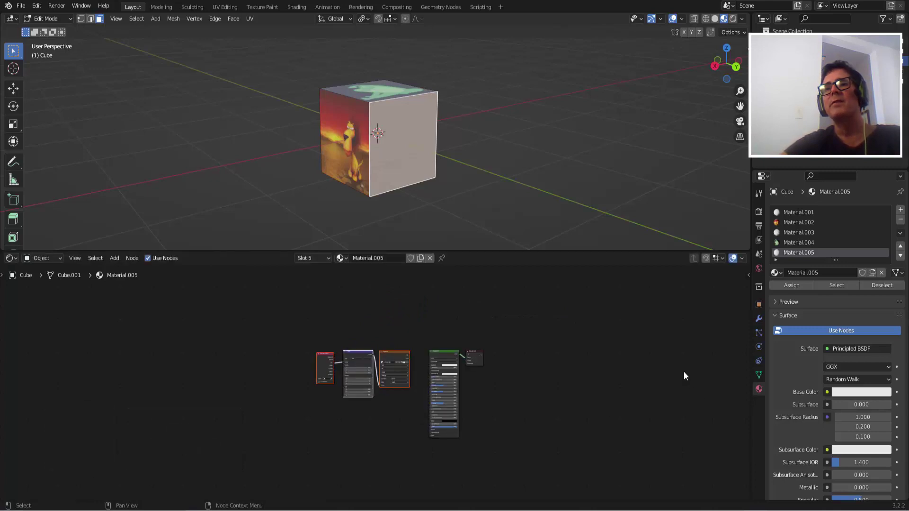
pyautogui.scroll(1, 683, 360)
pyautogui.scroll(3, 682, 356)
pyautogui.scroll(1, 682, 356)
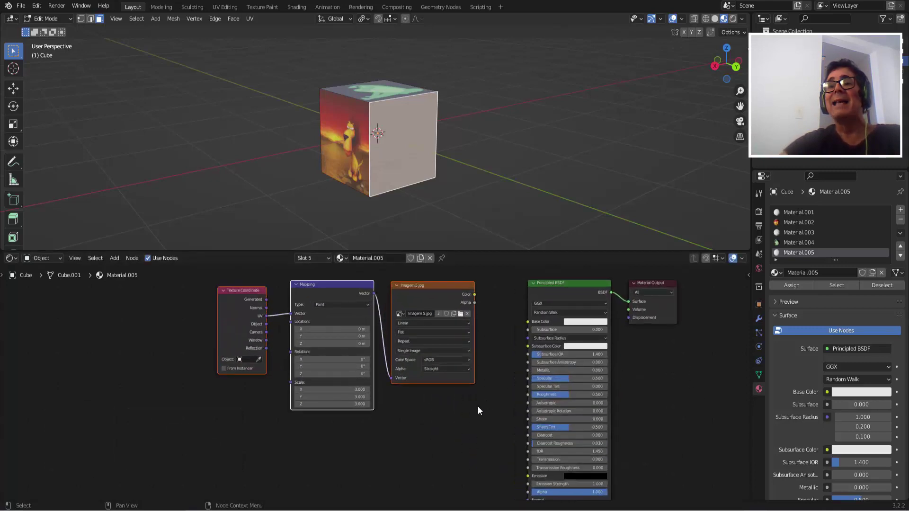
pyautogui.moveTo(479, 411); pyautogui.dragTo(468, 418, button='middle')
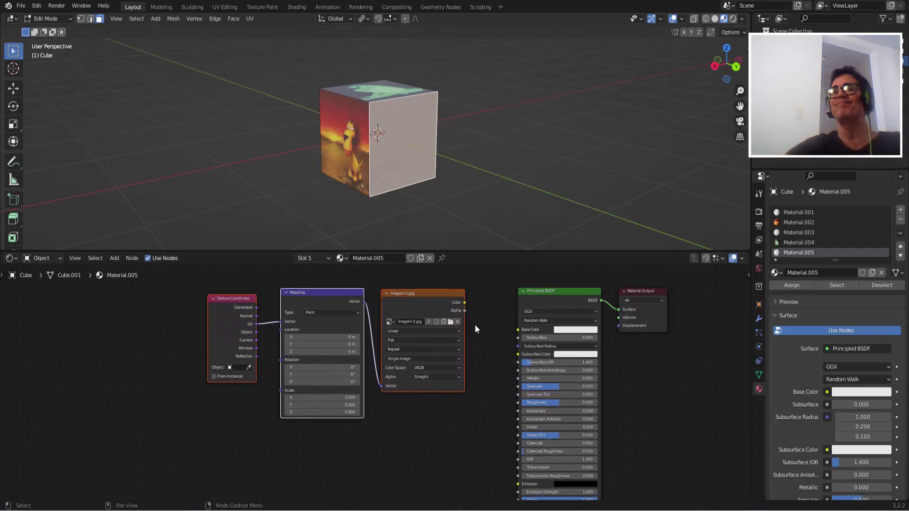
pyautogui.scroll(1, 475, 325)
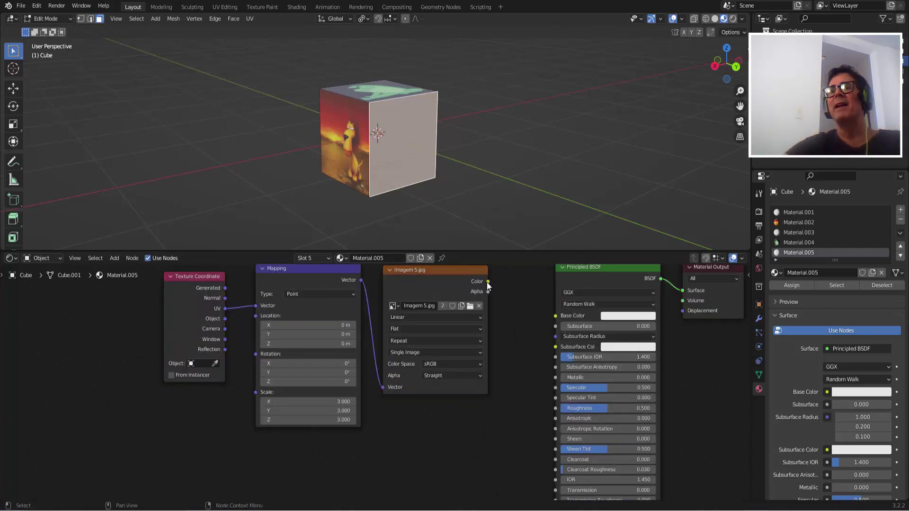
pyautogui.moveTo(489, 283); pyautogui.dragTo(500, 291)
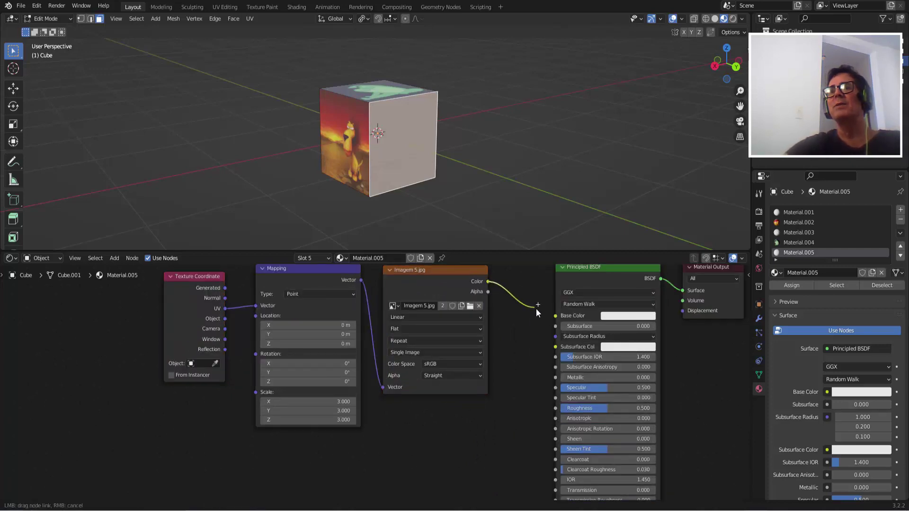
pyautogui.moveTo(551, 316); pyautogui.dragTo(553, 317)
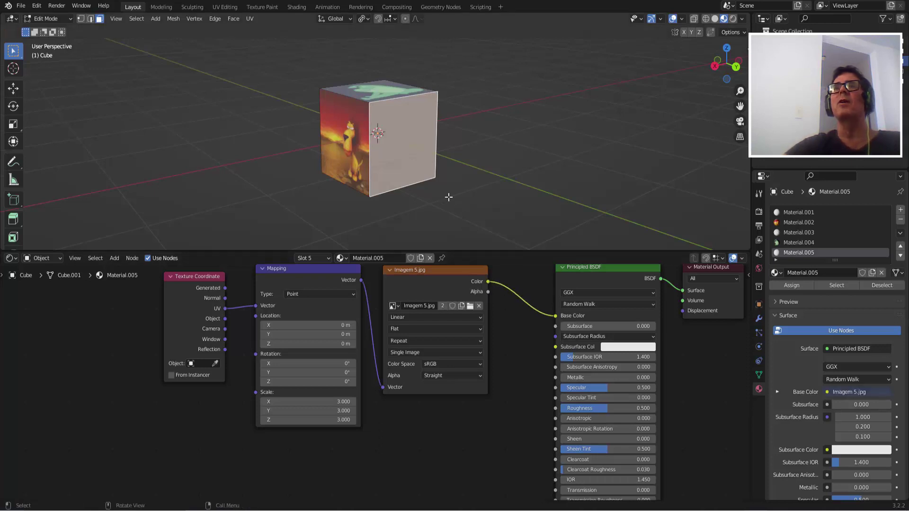
pyautogui.click(789, 286)
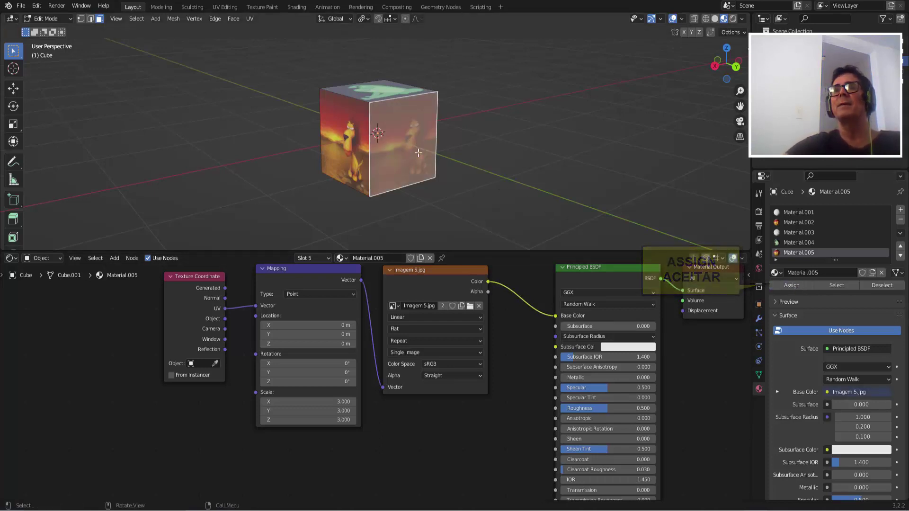
# - Delete the Imagem 5.jpg image node so the right face turns plain white
pyautogui.click(421, 273)
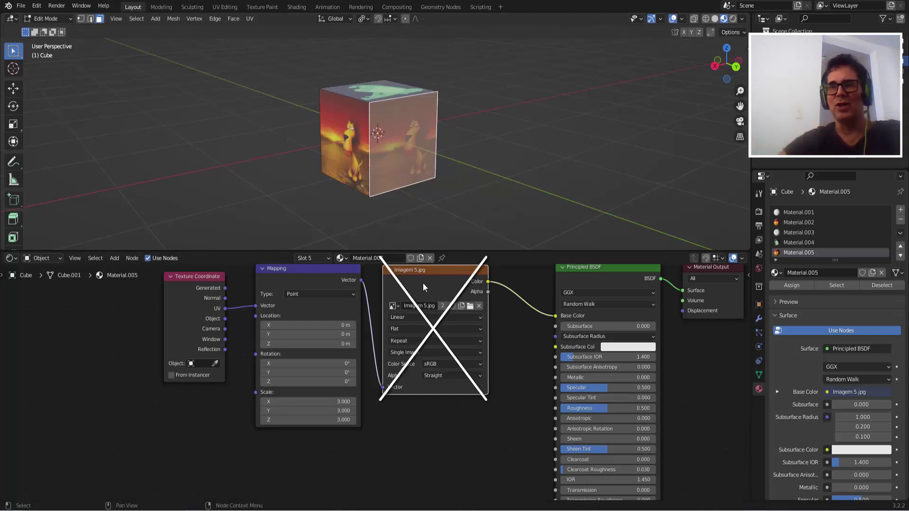
pyautogui.press('x')
pyautogui.scroll(-1, 422, 282)
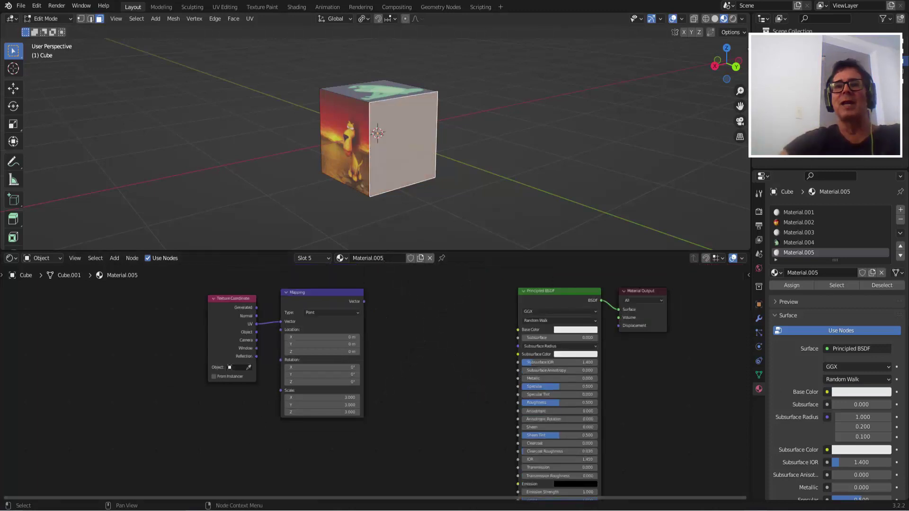
# - In File Explorer's Downloads, drag Corrosão Procedural.avi into Blender's Shader Editor
pyautogui.click(198, 509)
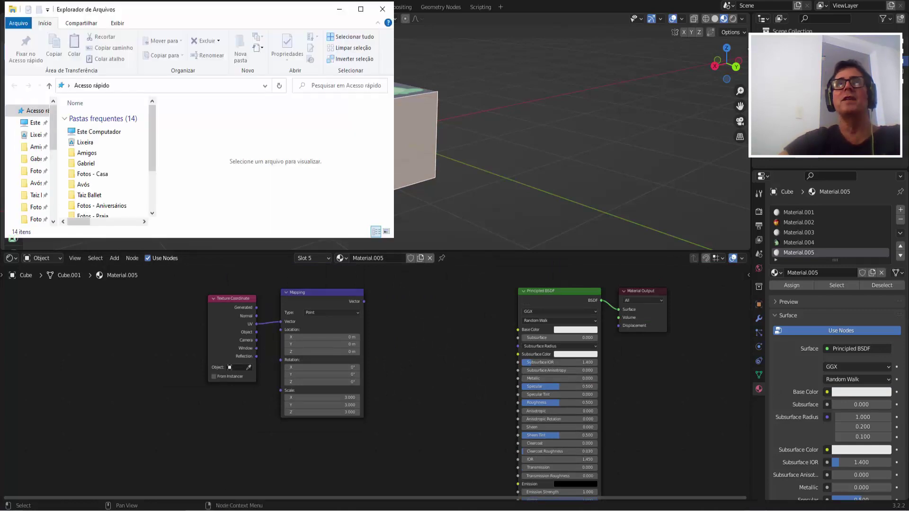
pyautogui.click(40, 215)
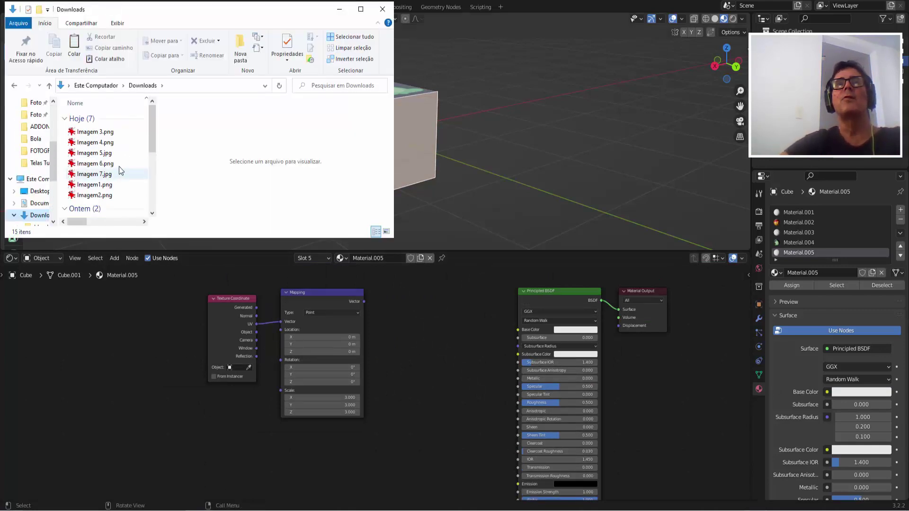
pyautogui.scroll(-2, 119, 166)
pyautogui.scroll(-2, 118, 166)
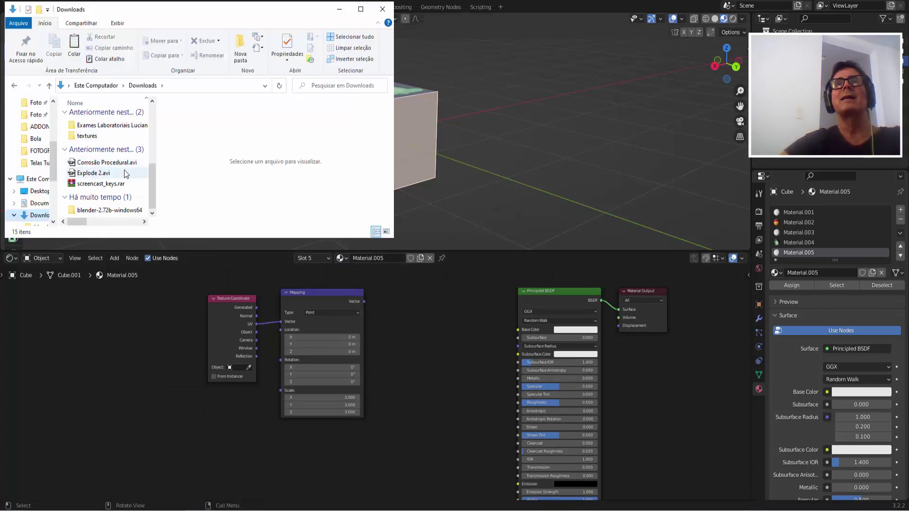
pyautogui.click(99, 164)
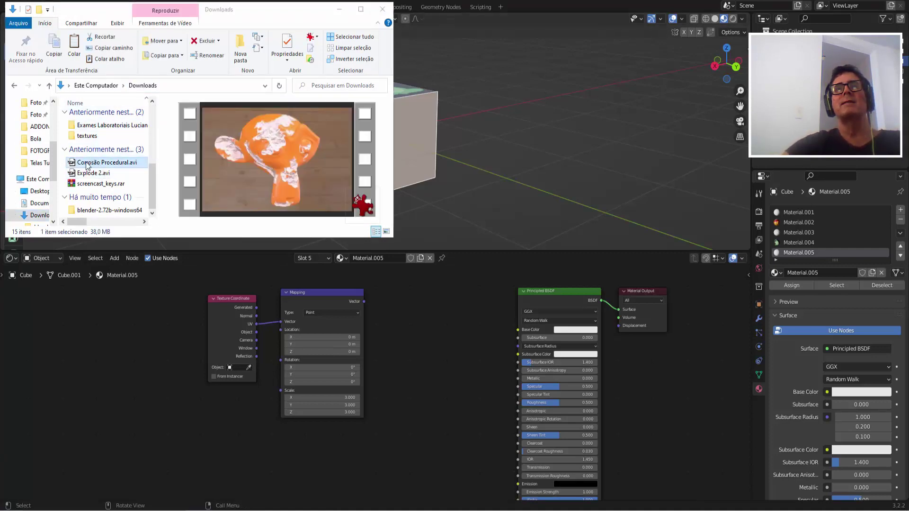
pyautogui.moveTo(107, 163); pyautogui.dragTo(373, 334)
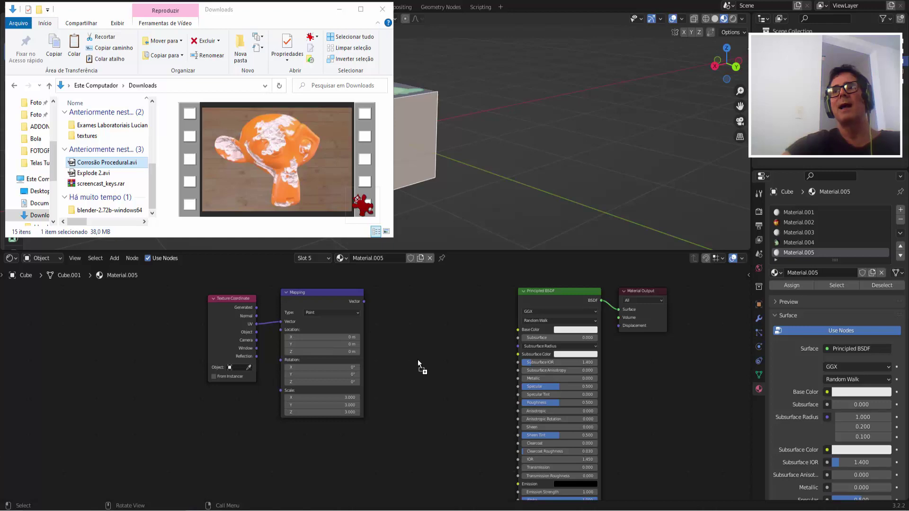
# - Drop the video as a texture node and place it between Mapping and Principled BSDF
pyautogui.moveTo(420, 309); pyautogui.dragTo(420, 308)
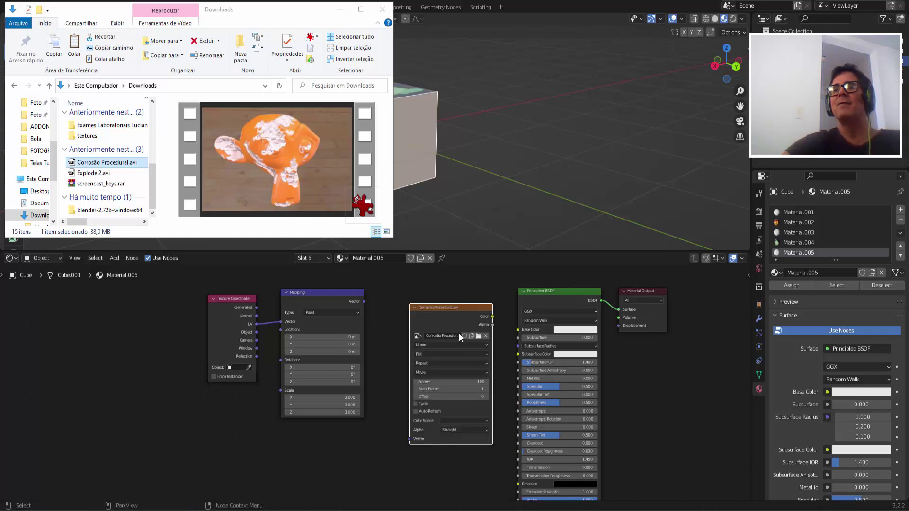
pyautogui.scroll(3, 468, 337)
pyautogui.scroll(-1, 468, 336)
pyautogui.scroll(-1, 467, 337)
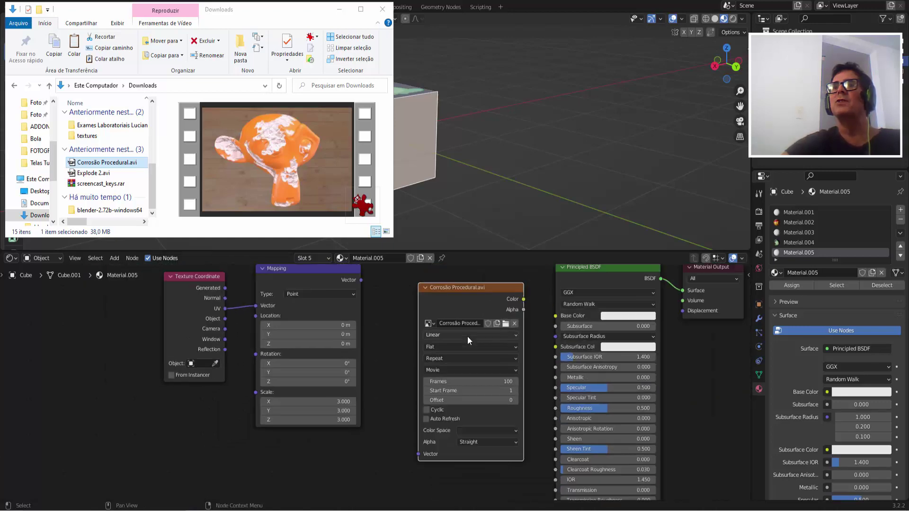
pyautogui.click(461, 285)
pyautogui.moveTo(462, 285); pyautogui.dragTo(413, 268)
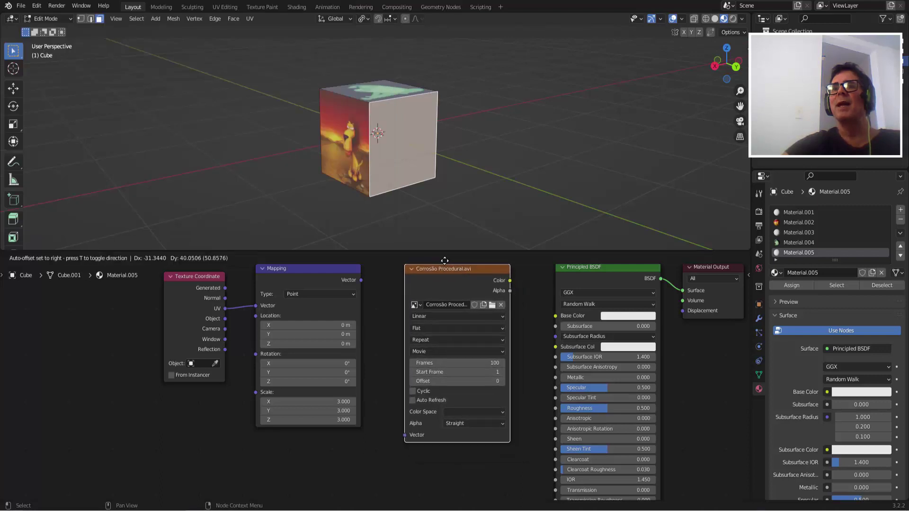
# - Wire Mapping Vector into the video node and its Color into Base Color, then play the animation
pyautogui.click(360, 279)
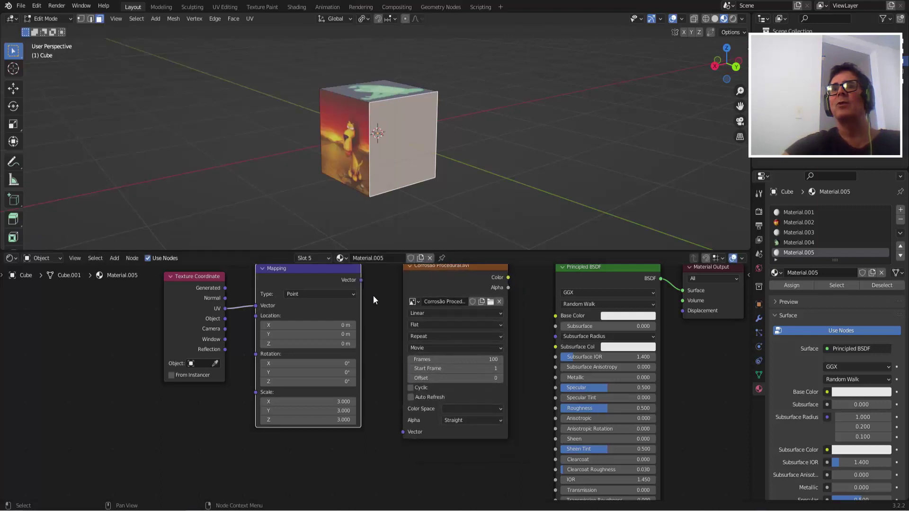
pyautogui.scroll(-1, 385, 343)
pyautogui.moveTo(362, 287); pyautogui.dragTo(401, 428)
pyautogui.moveTo(498, 285); pyautogui.dragTo(501, 291)
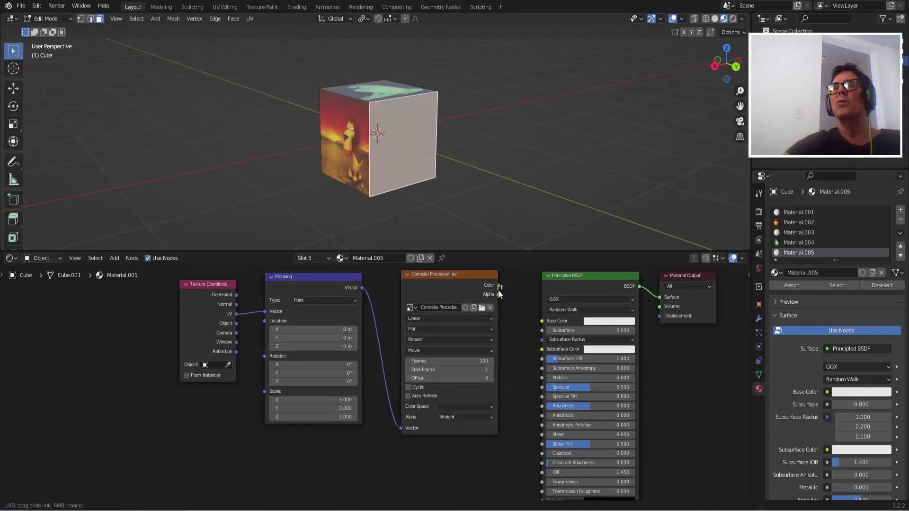
pyautogui.moveTo(540, 323); pyautogui.dragTo(541, 323)
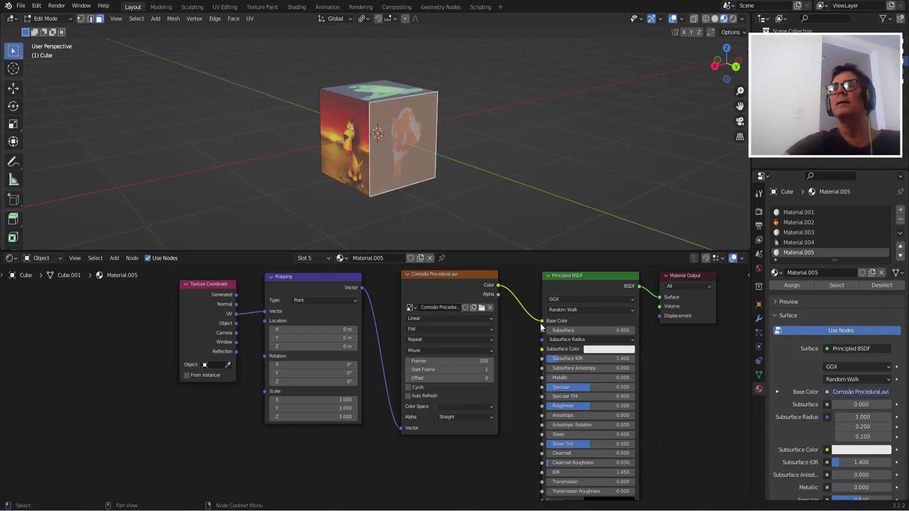
pyautogui.scroll(5, 399, 150)
pyautogui.scroll(-3, 399, 150)
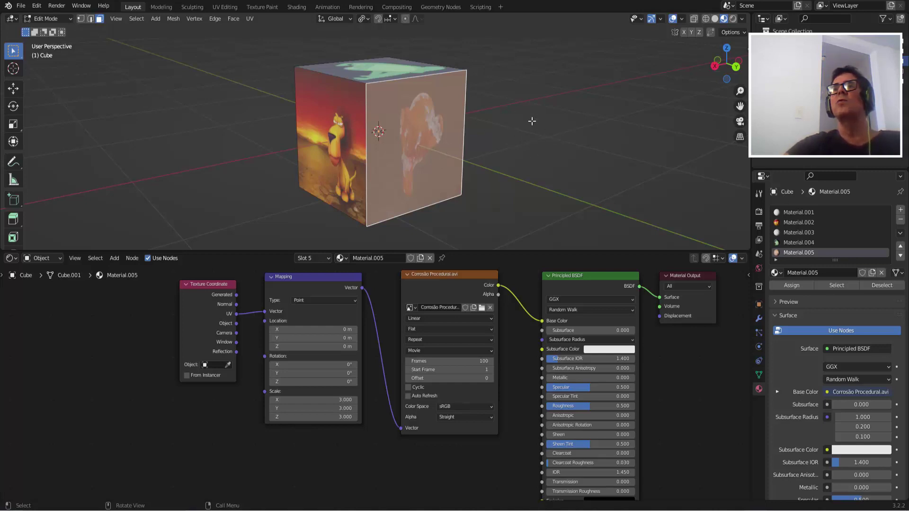
pyautogui.press('space')
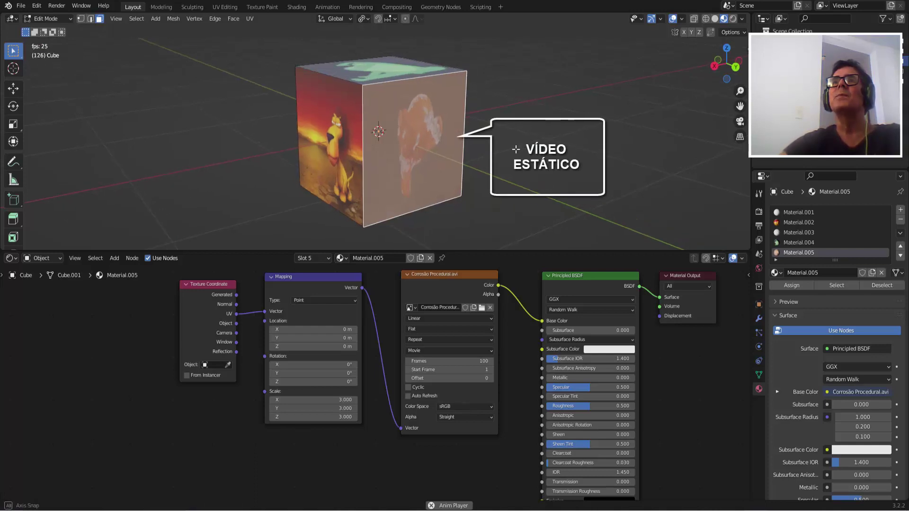
pyautogui.moveTo(478, 148); pyautogui.dragTo(513, 137, button='middle')
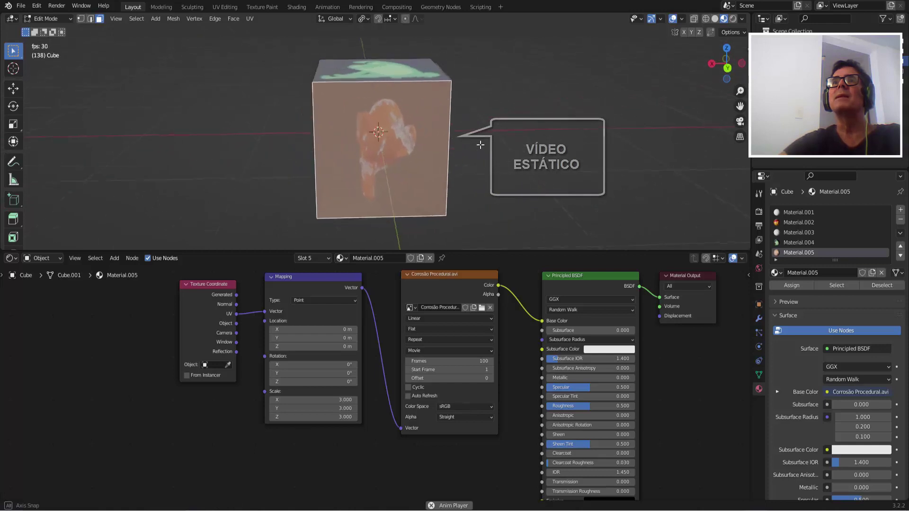
pyautogui.click(525, 135)
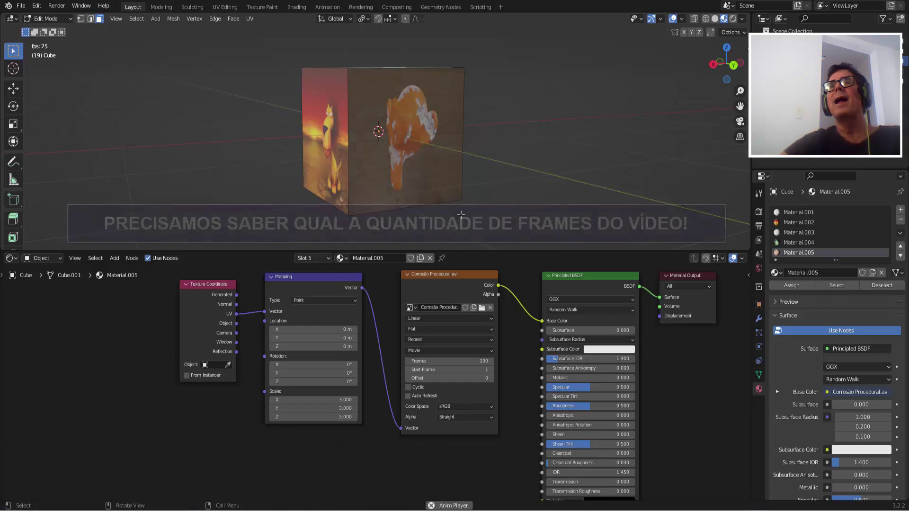
pyautogui.click(415, 159)
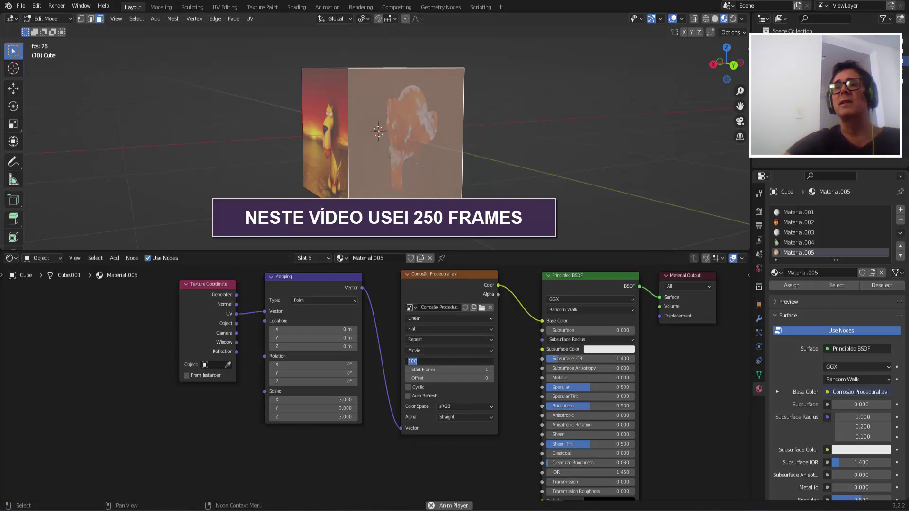
# - Set the video node's Frames to 250 with Auto Refresh on, then orbit to the cube's top
pyautogui.write('250')
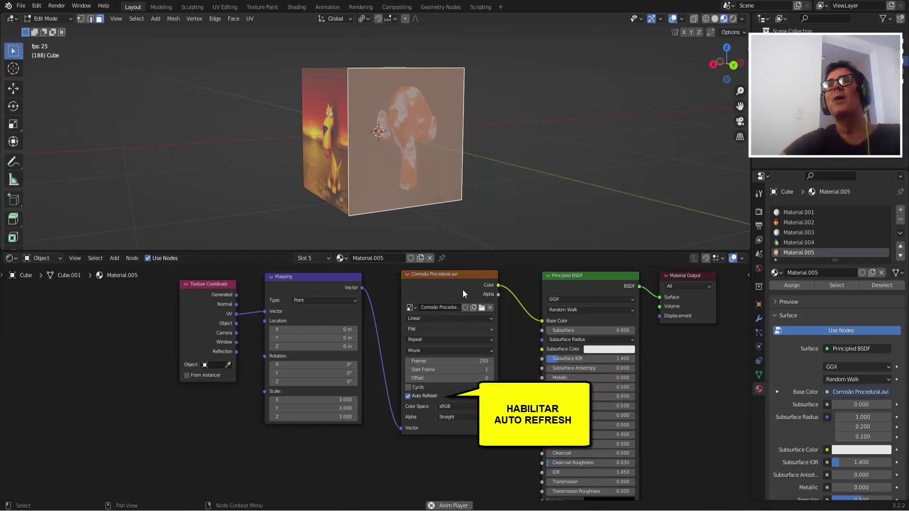
pyautogui.scroll(4, 397, 164)
pyautogui.scroll(-2, 397, 164)
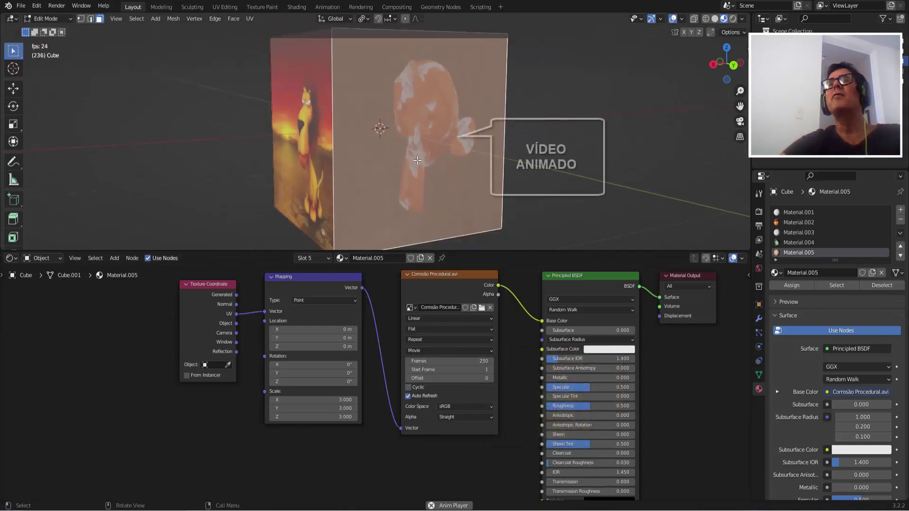
pyautogui.scroll(-2, 417, 161)
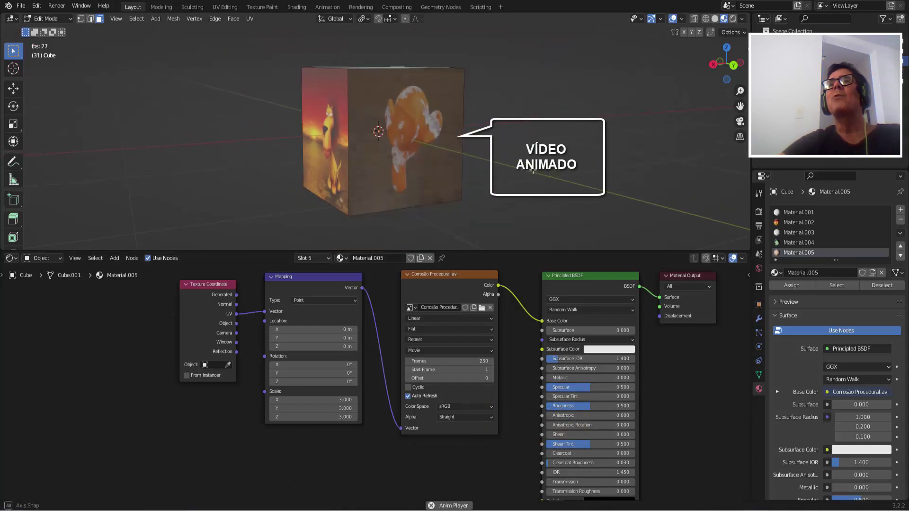
pyautogui.moveTo(533, 172); pyautogui.dragTo(534, 174, button='middle')
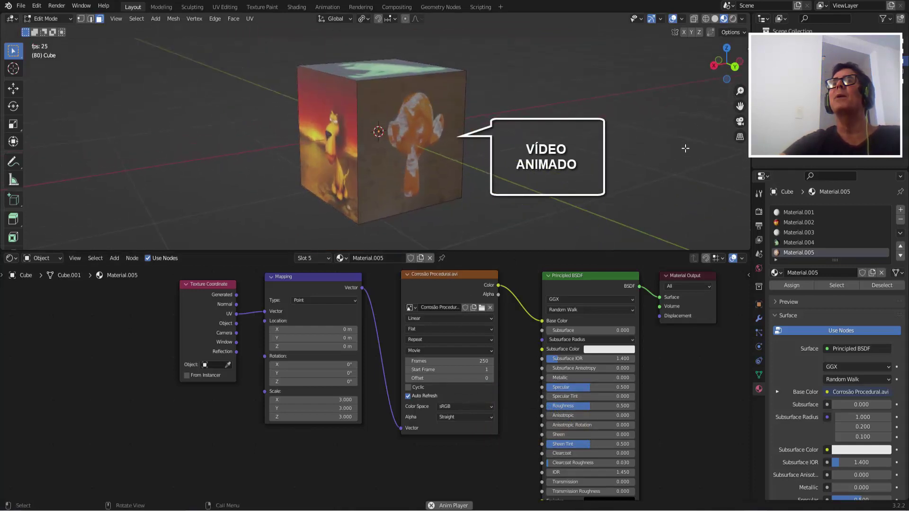
pyautogui.click(742, 19)
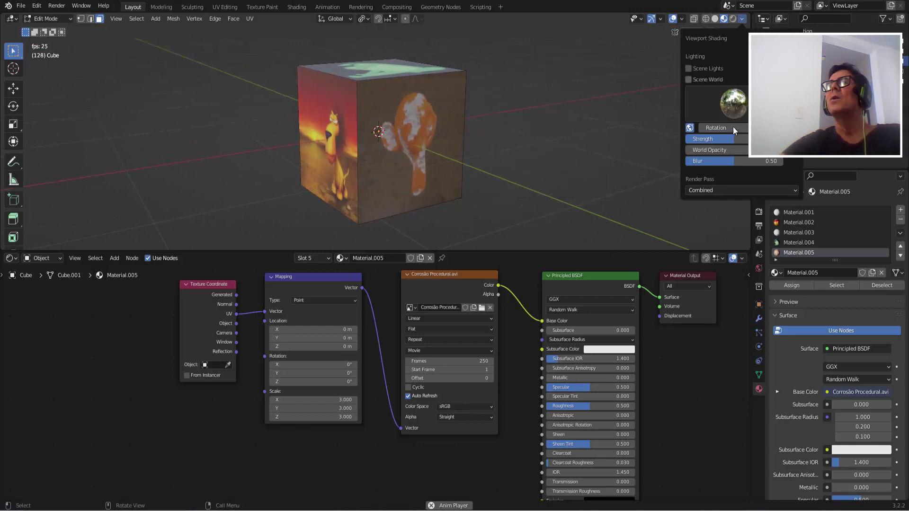
# - Raise World Opacity to full to show the HDRI, then orbit to inspect the cube's faces
pyautogui.moveTo(705, 149); pyautogui.dragTo(767, 149)
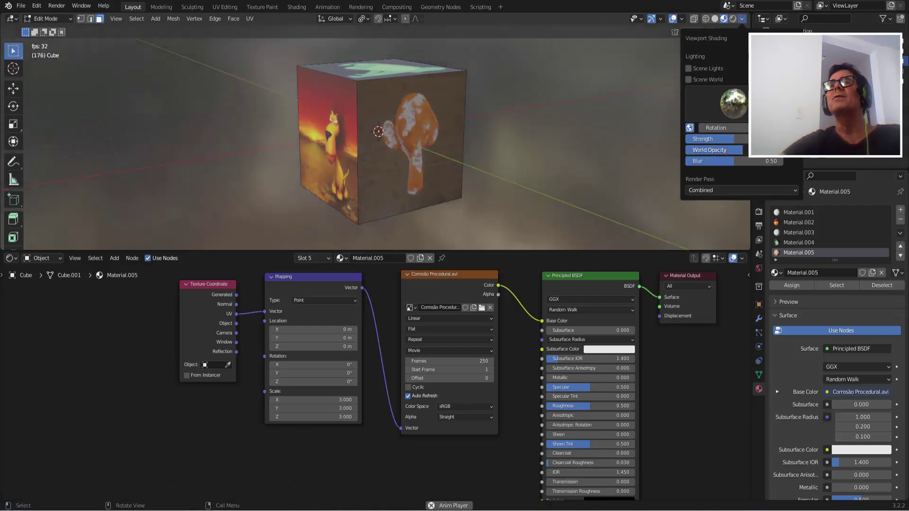
pyautogui.moveTo(581, 149)
pyautogui.mouseDown(button='middle')
pyautogui.moveTo(669, 150)
pyautogui.moveTo(528, 151)
pyautogui.moveTo(583, 149)
pyautogui.mouseUp(button='middle')
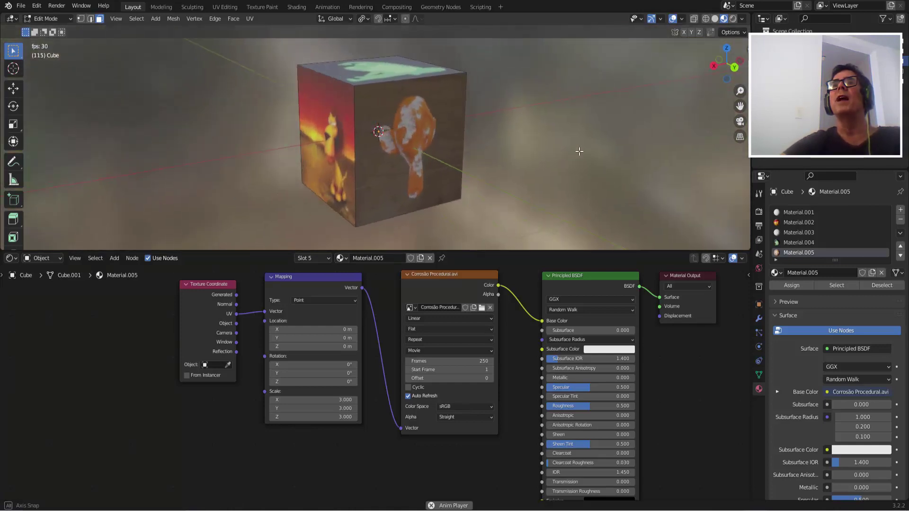
pyautogui.scroll(2, 574, 154)
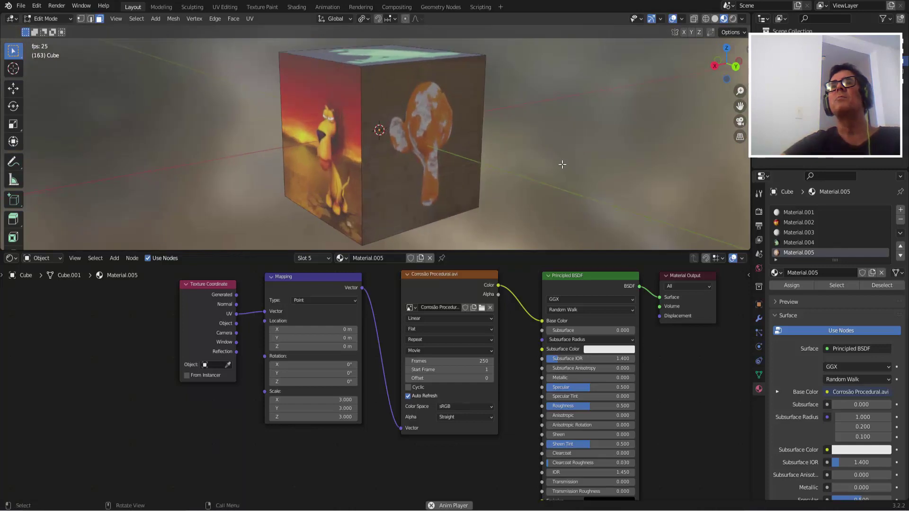
pyautogui.scroll(-2, 562, 164)
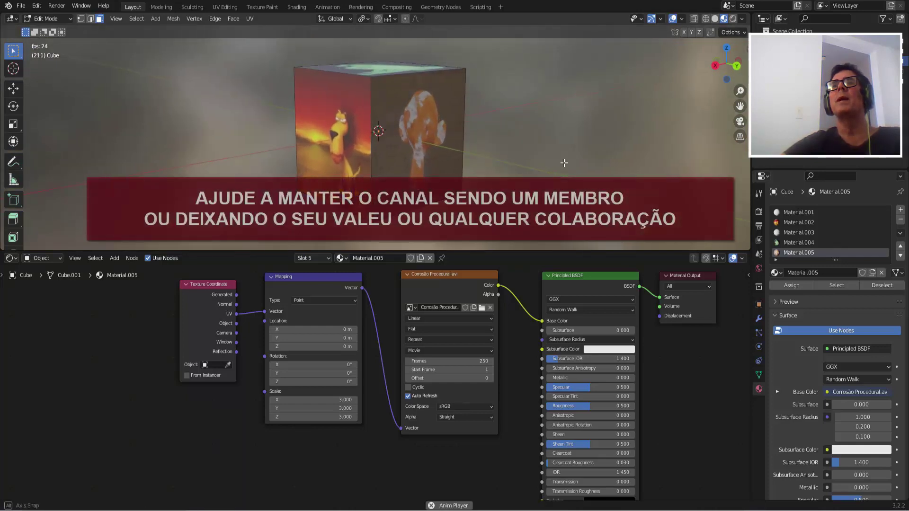
pyautogui.moveTo(567, 162)
pyautogui.mouseDown(button='middle')
pyautogui.moveTo(524, 174)
pyautogui.moveTo(515, 163)
pyautogui.mouseUp(button='middle')
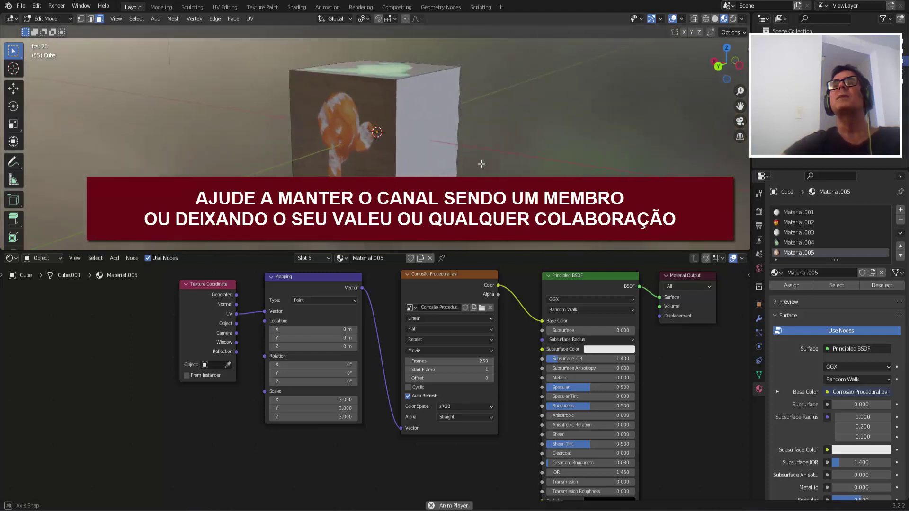
pyautogui.moveTo(515, 163); pyautogui.dragTo(582, 168, button='middle')
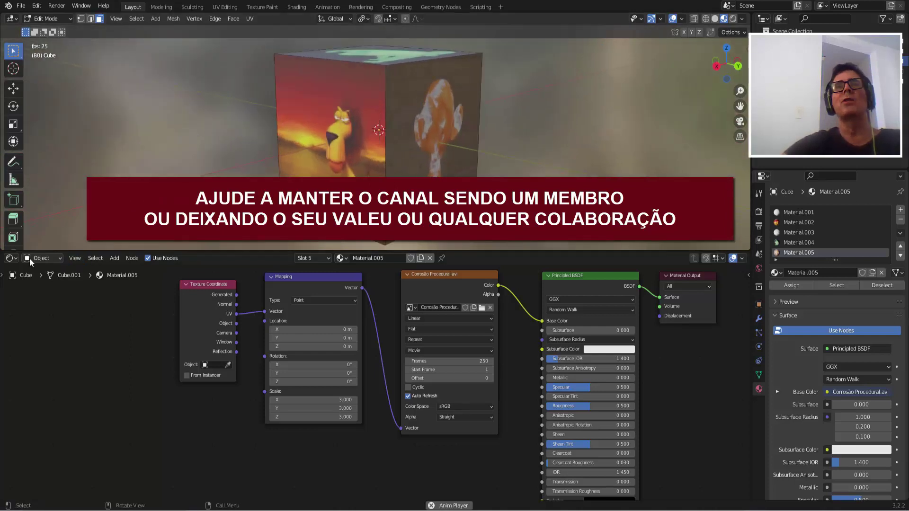
# - Change the node editor into a Timeline and shrink it so the 3D view fills more screen
pyautogui.click(11, 258)
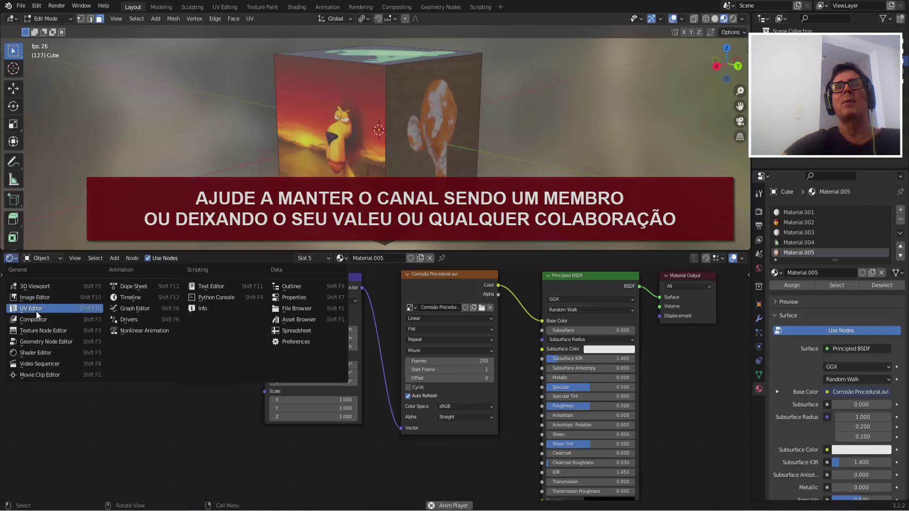
pyautogui.click(144, 294)
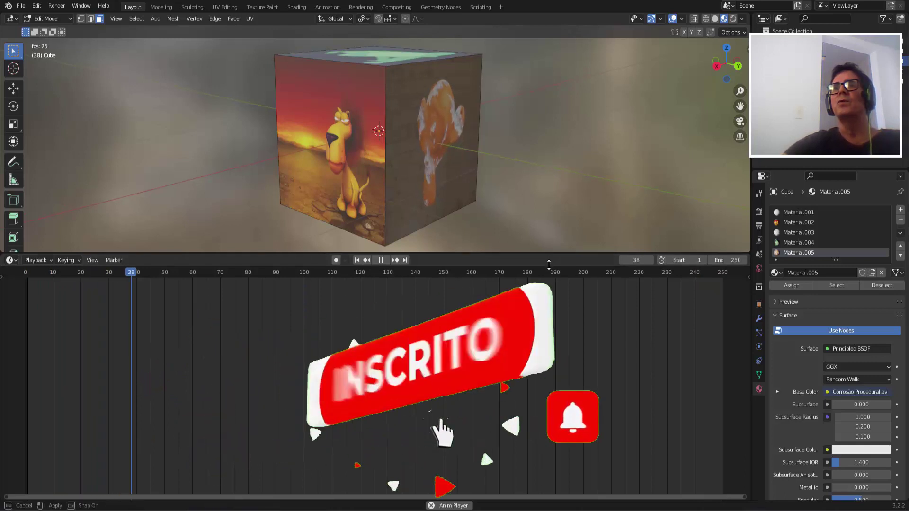
pyautogui.moveTo(549, 256)
pyautogui.mouseDown()
pyautogui.moveTo(534, 360)
pyautogui.moveTo(540, 391)
pyautogui.mouseUp()
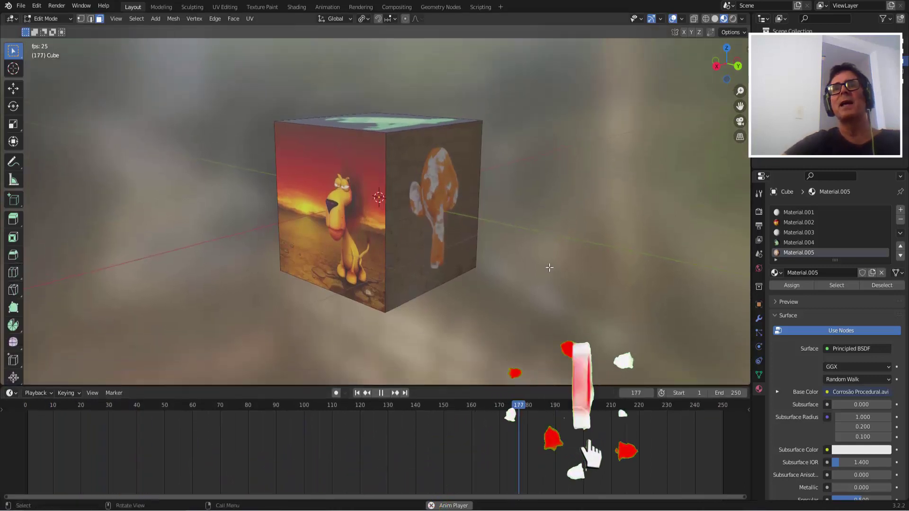